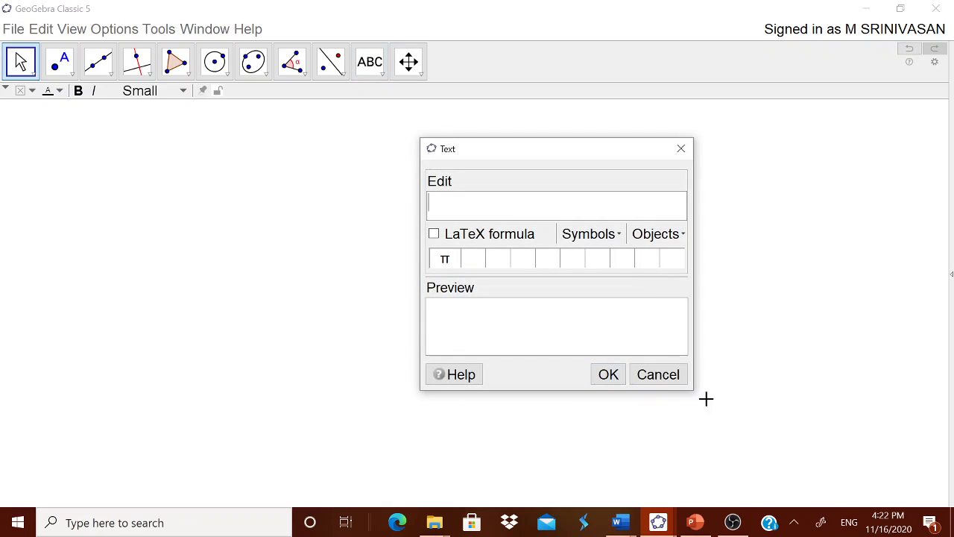
Step: Enter "ISOSCELES TRAPEZIUM" as the content of the new text and place it in the drawing
text(is)
key(BackSpace)
key(BackSpace)
text(IS)
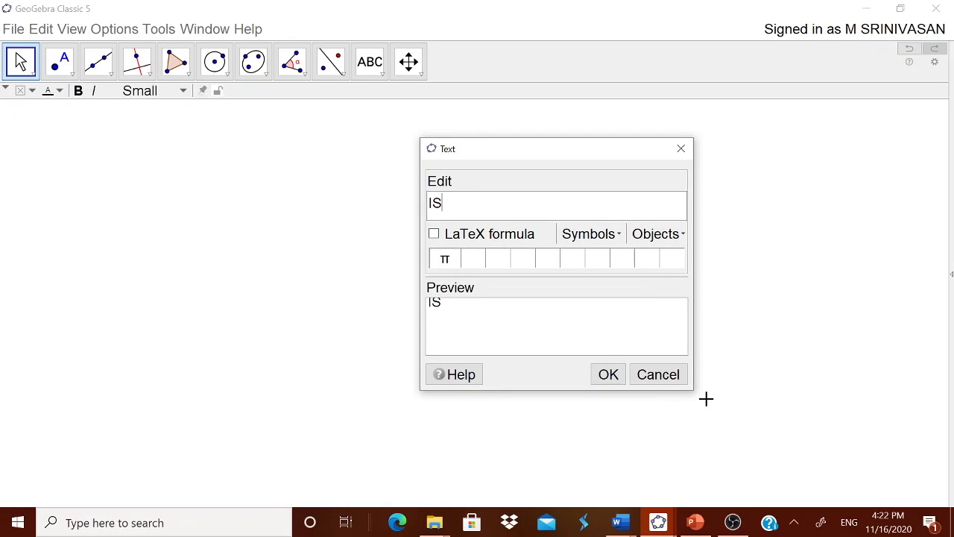
text(OSCELES T)
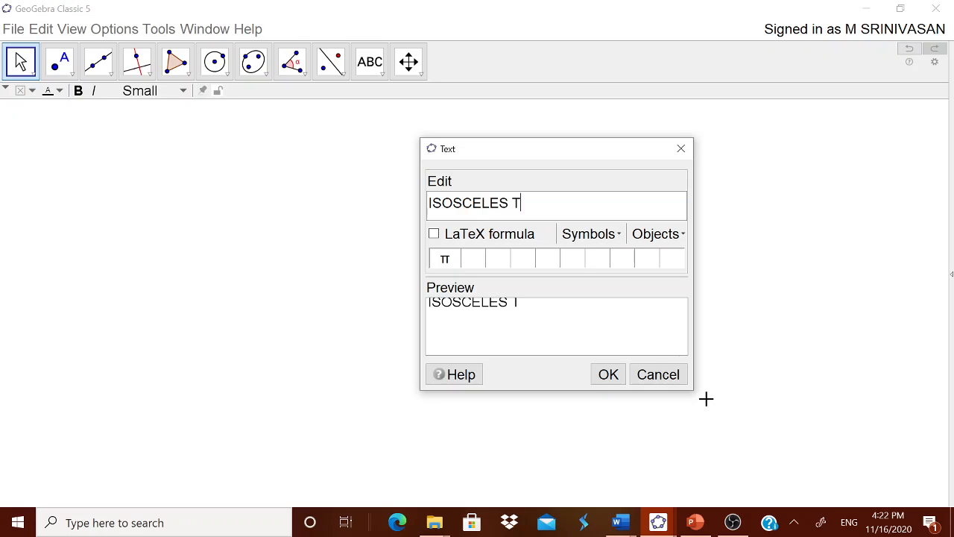
text(RAPEZIUM)
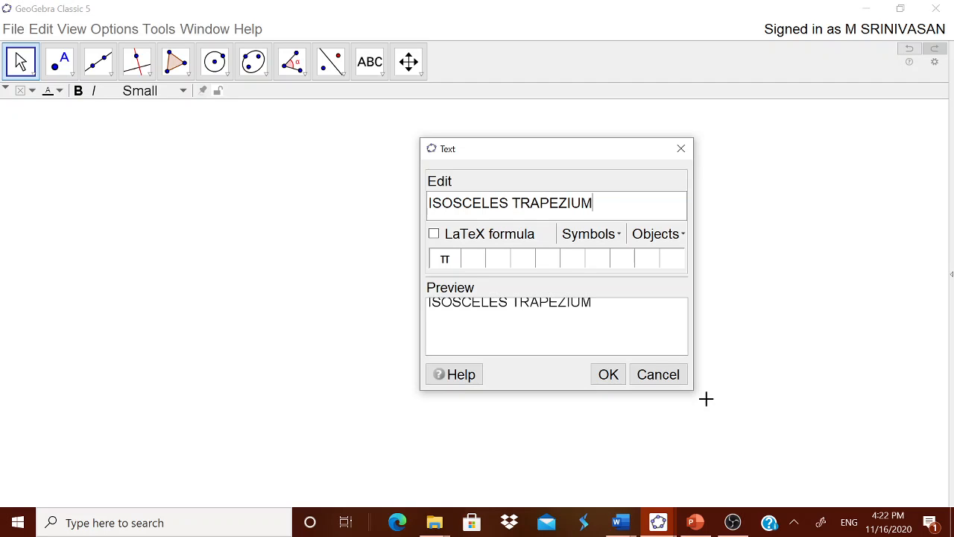
click(608, 374)
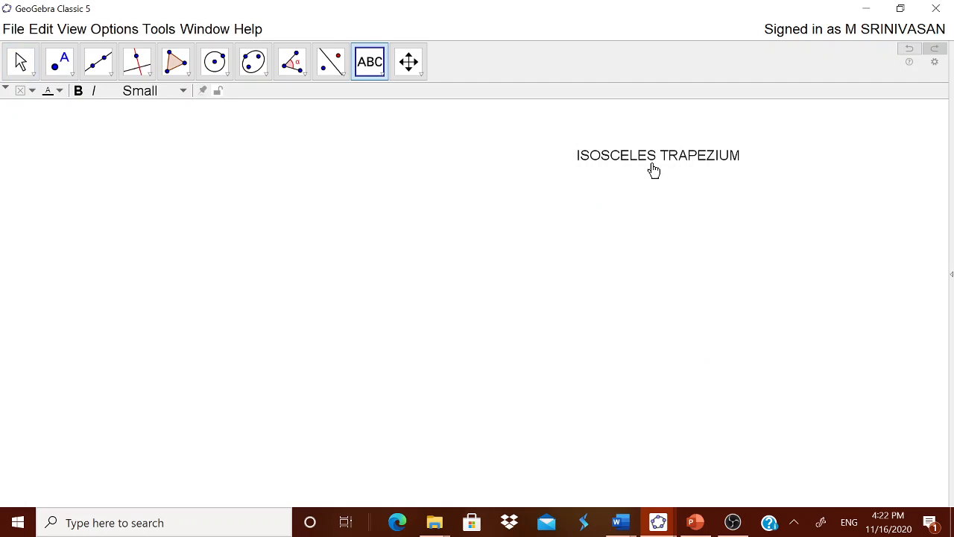
Step: Move the title near the upper-right corner of the drawing area and show the Navigation Bar
drag(654, 168, 804, 136)
key(Escape)
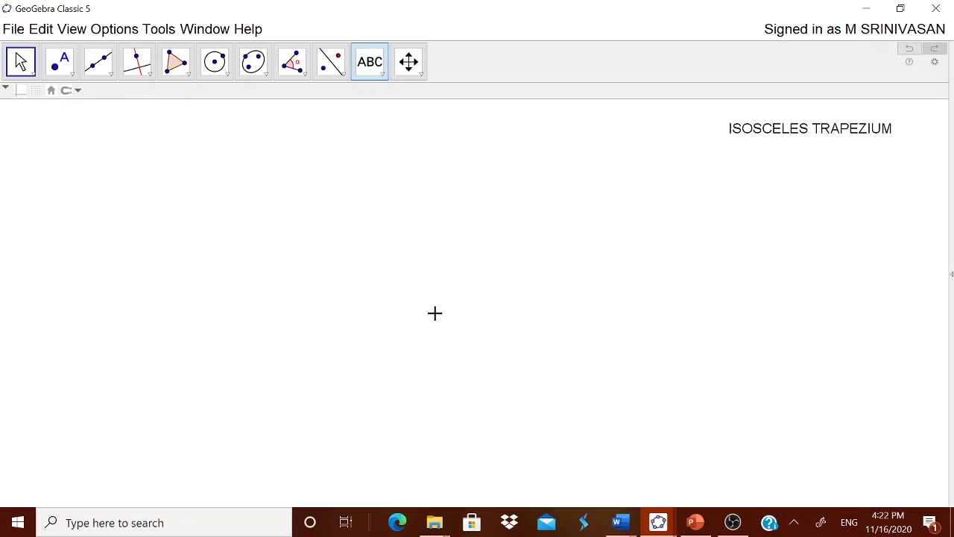
right_click(590, 484)
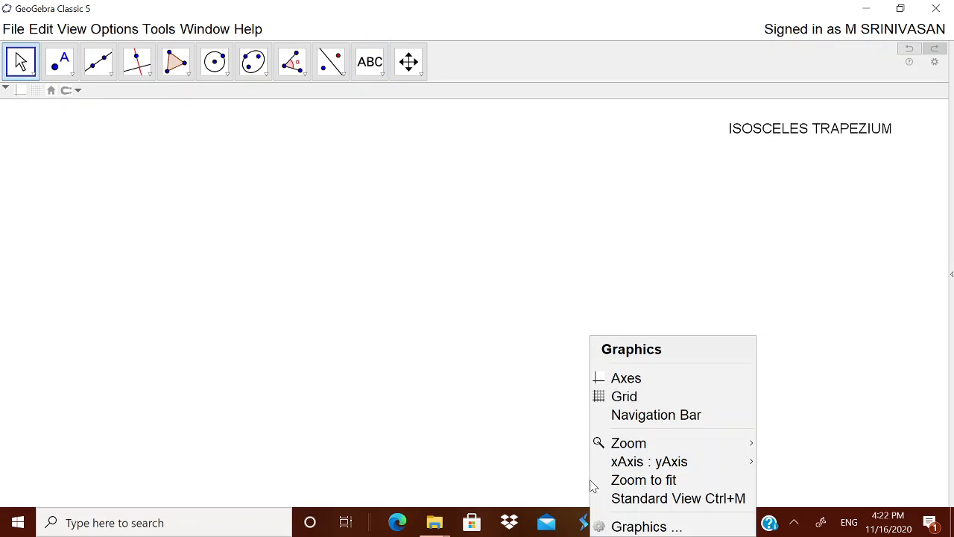
click(631, 416)
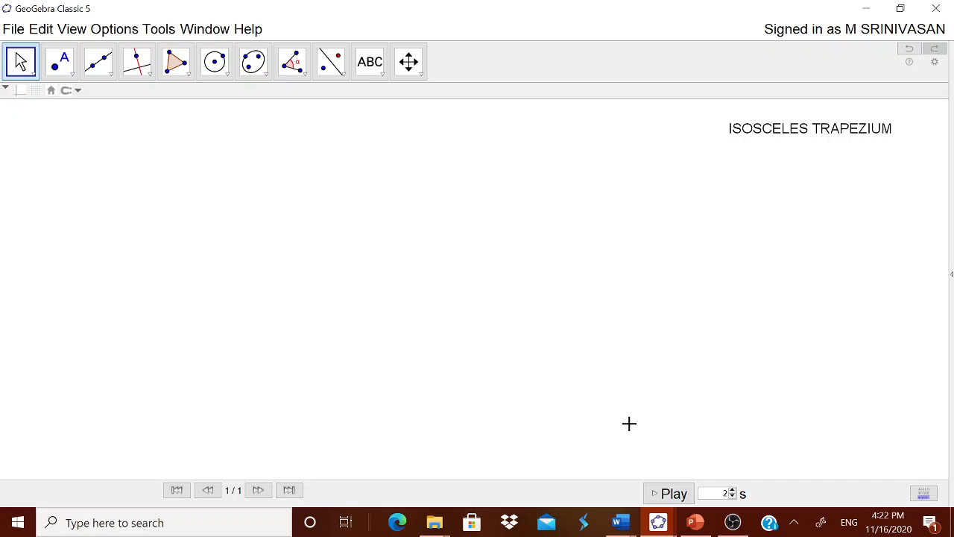
Step: Copy the two-line isosceles trapezium definition from NOTES.docx in Word into a new GeoGebra text and position it beneath the title
click(381, 75)
click(389, 127)
click(564, 196)
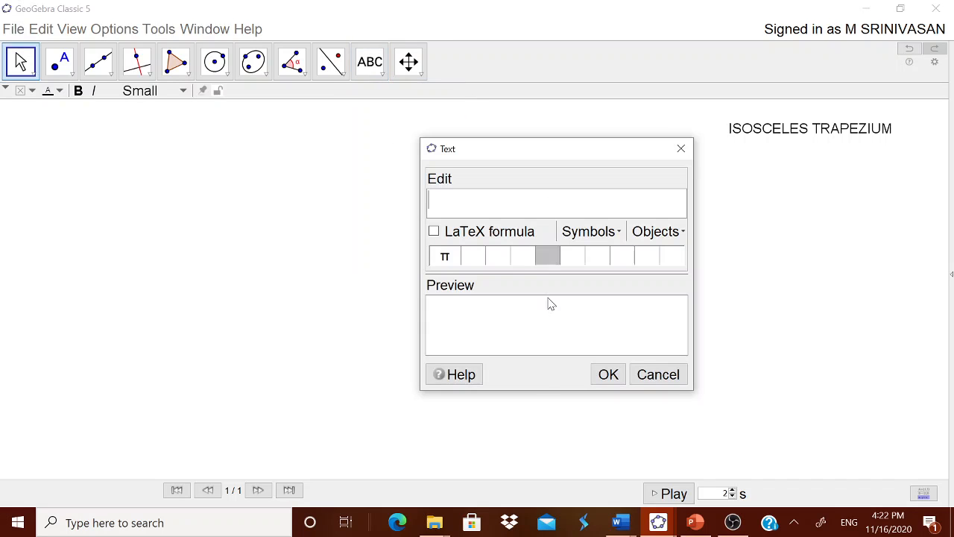
click(625, 525)
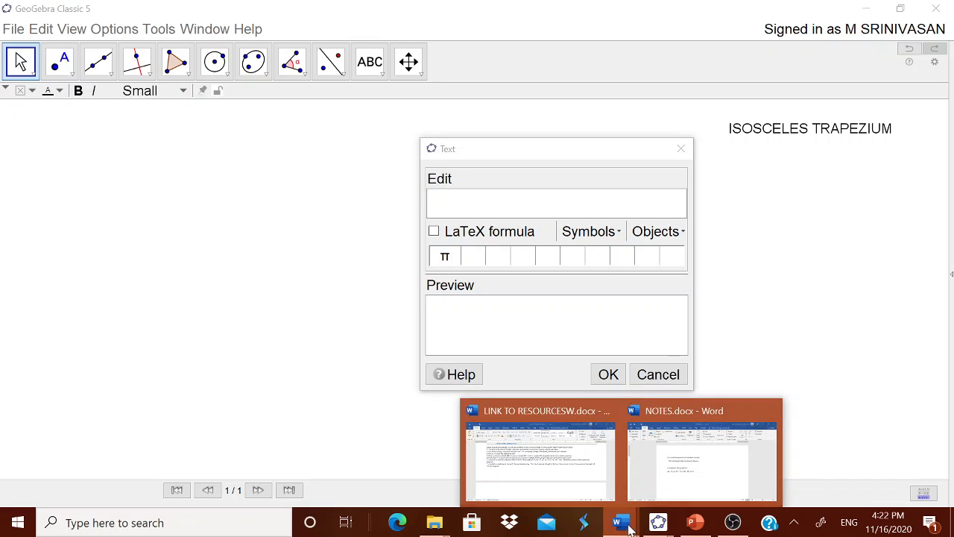
click(670, 477)
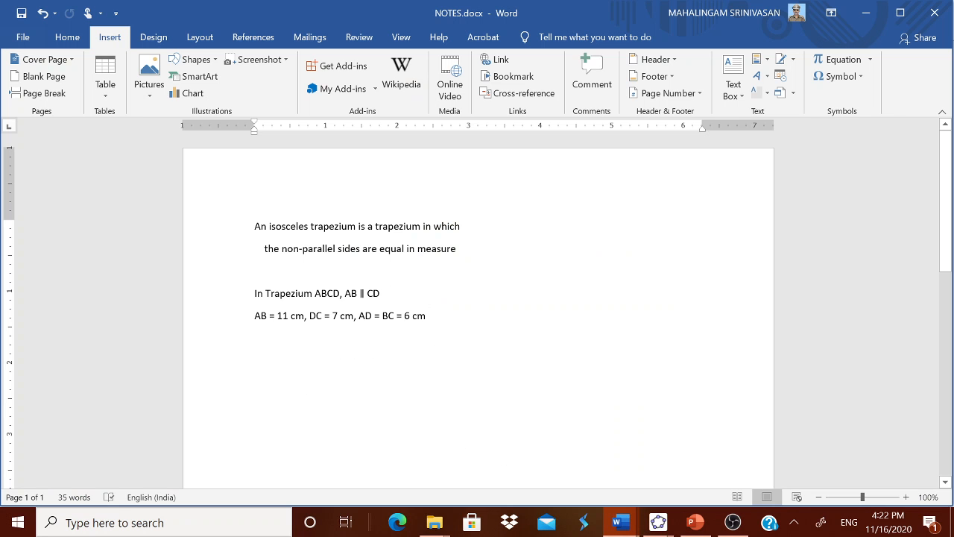
drag(255, 226, 501, 252)
key(ctrl+c)
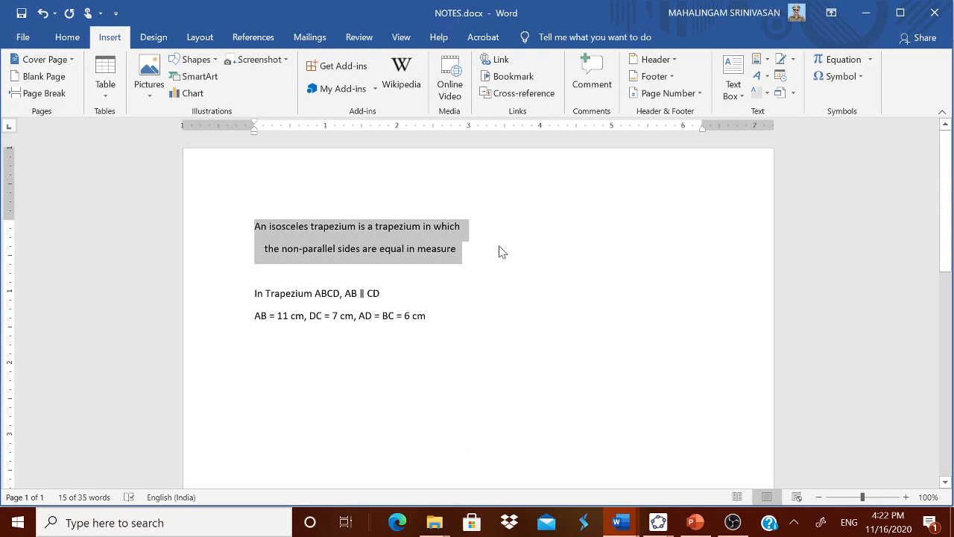
click(658, 522)
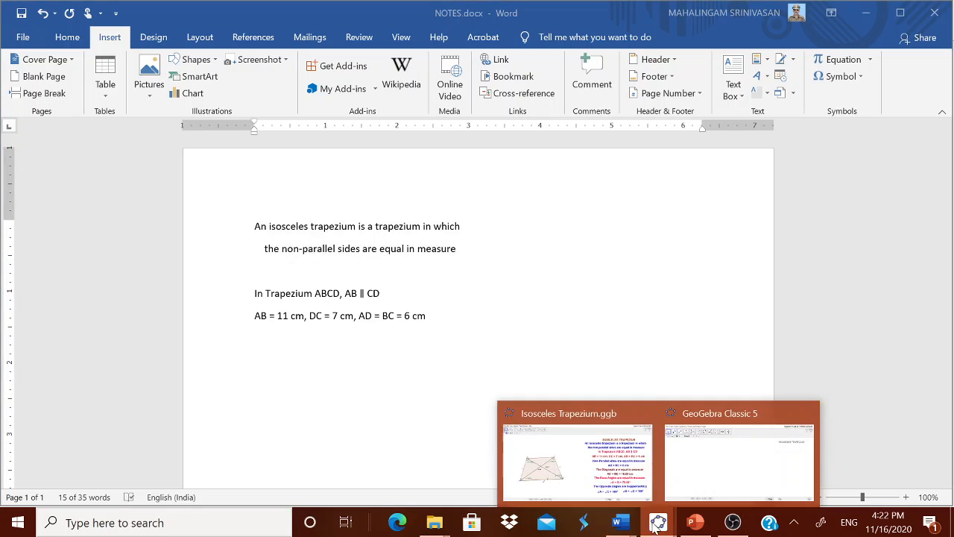
click(721, 485)
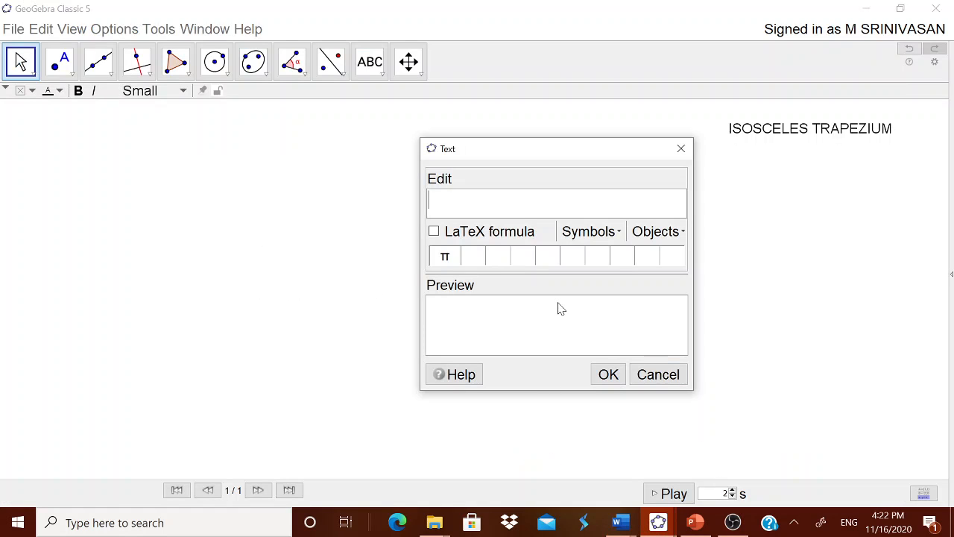
key(ctrl+v)
click(605, 374)
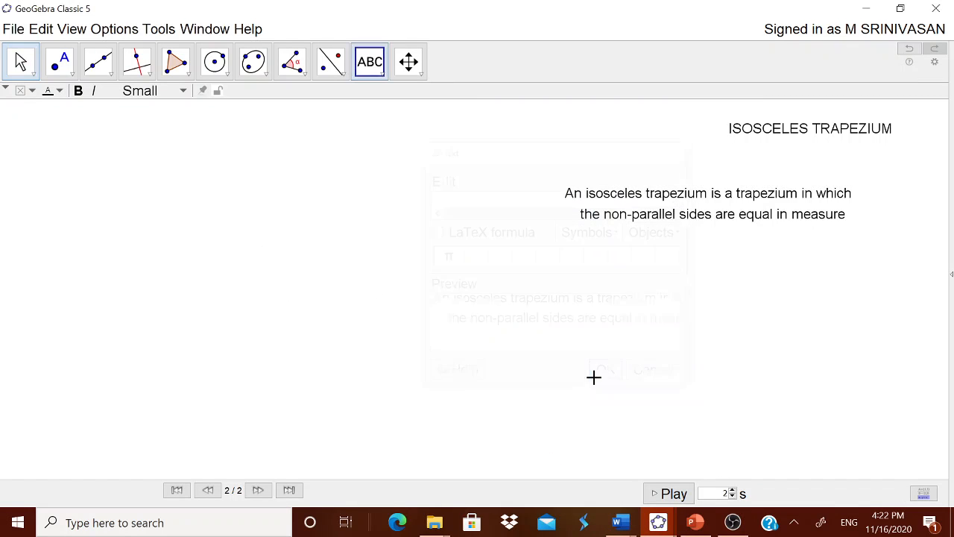
drag(714, 200, 768, 168)
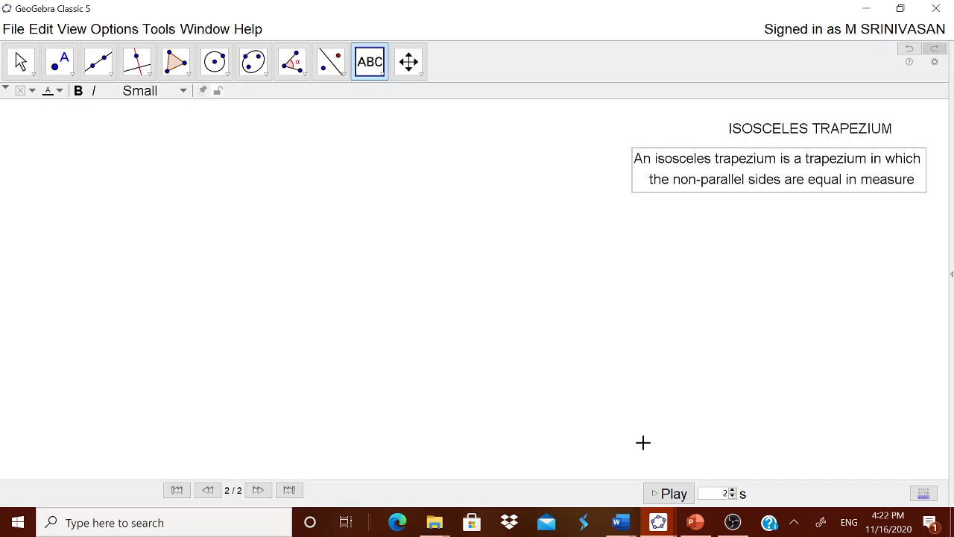
Step: Copy "In Trapezium ABCD, AB ∥ CD" from NOTES.docx in Word into a new GeoGebra text and position it beneath the definition
mouse_move(617, 519)
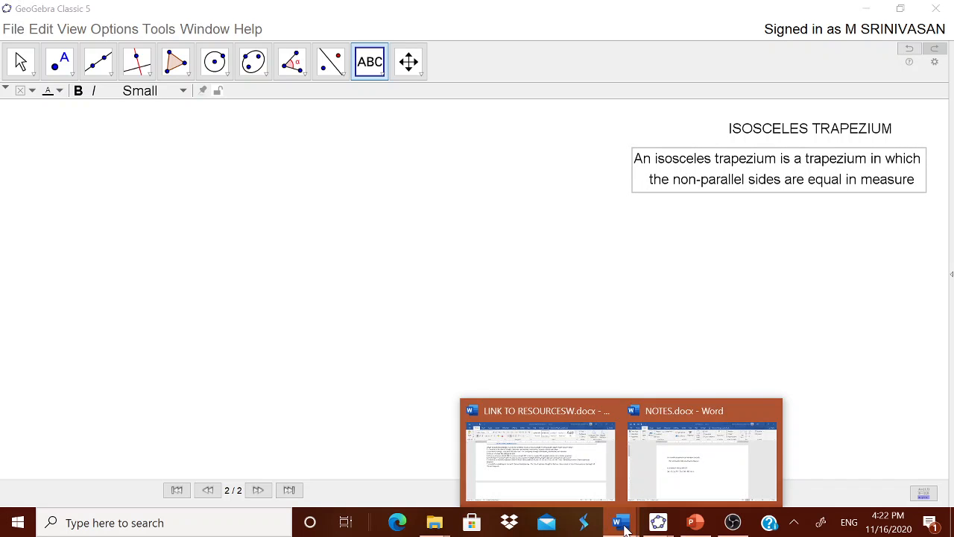
click(686, 489)
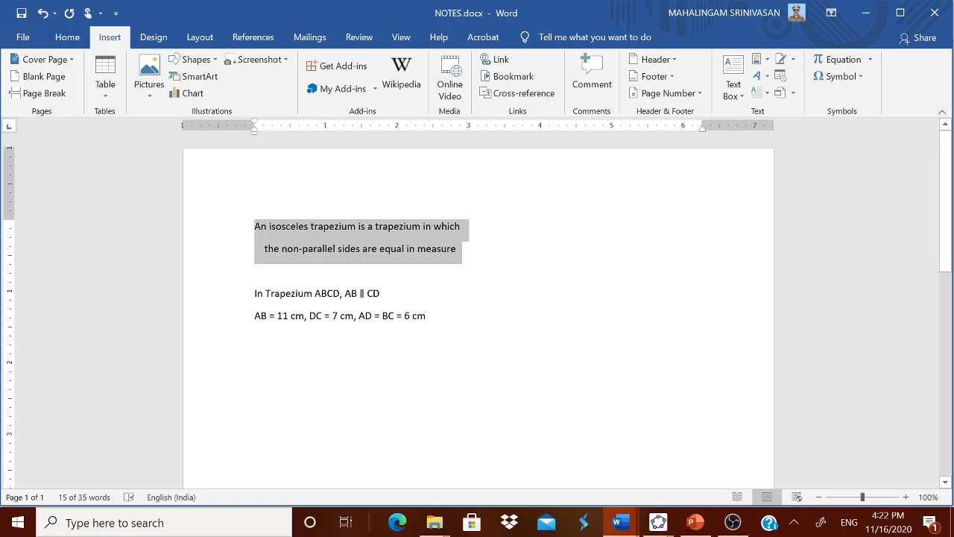
drag(254, 293, 415, 295)
key(ctrl+c)
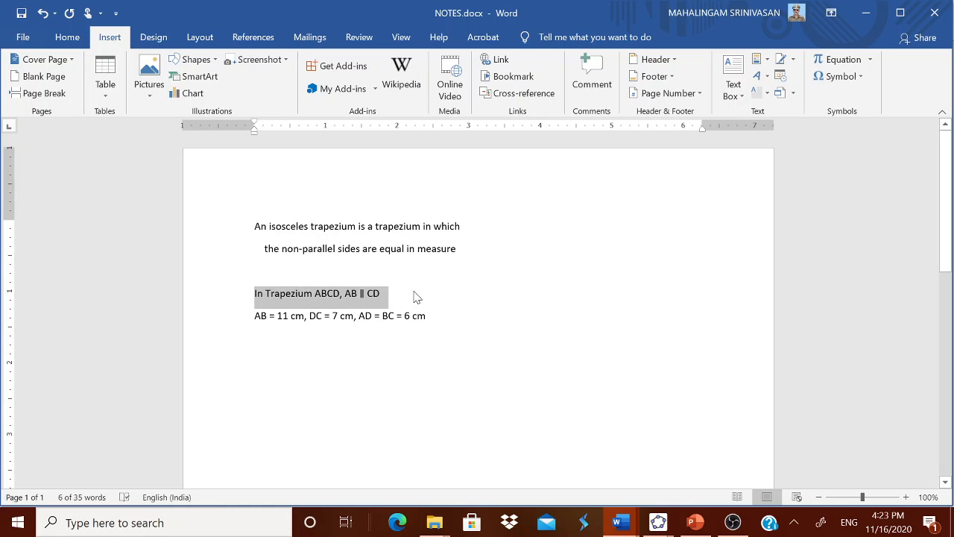
click(656, 521)
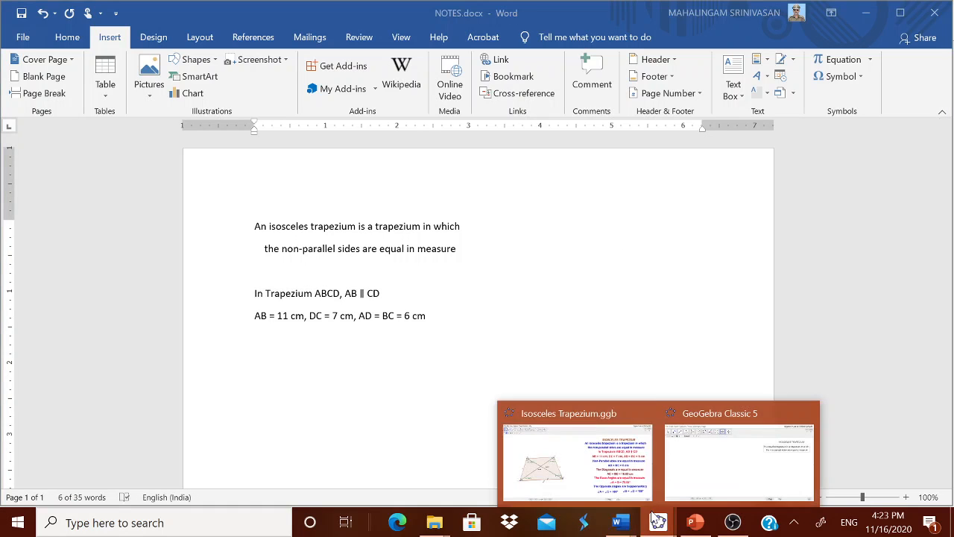
click(713, 453)
click(517, 232)
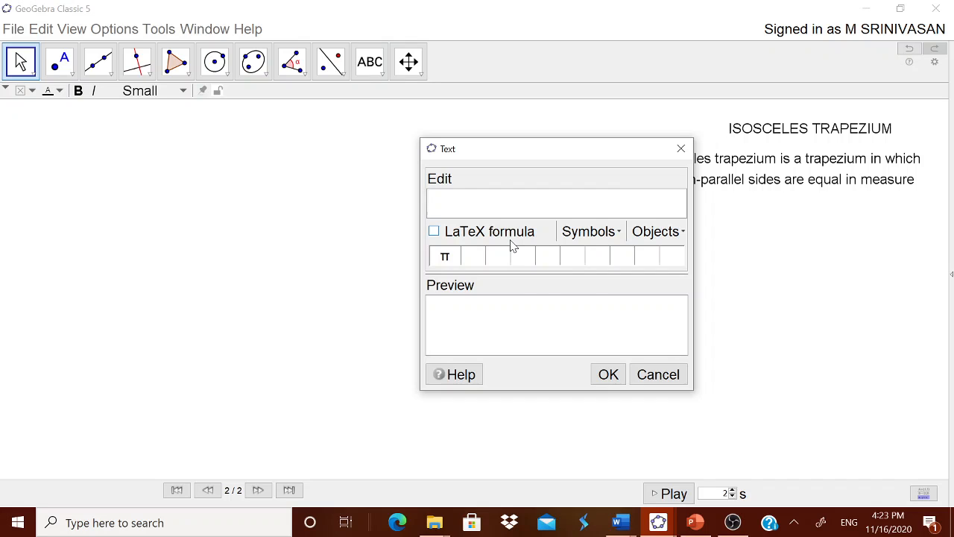
key(ctrl+v)
click(621, 368)
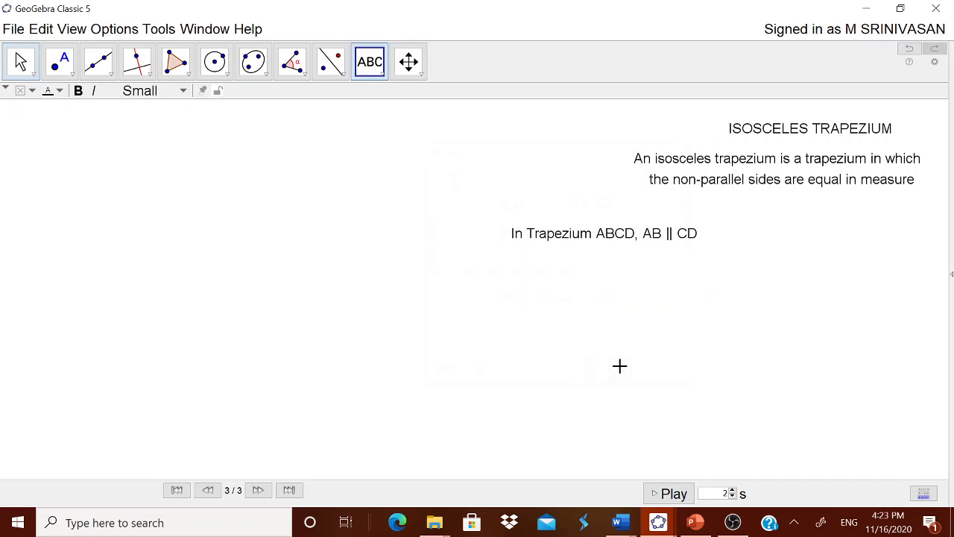
drag(639, 234, 781, 217)
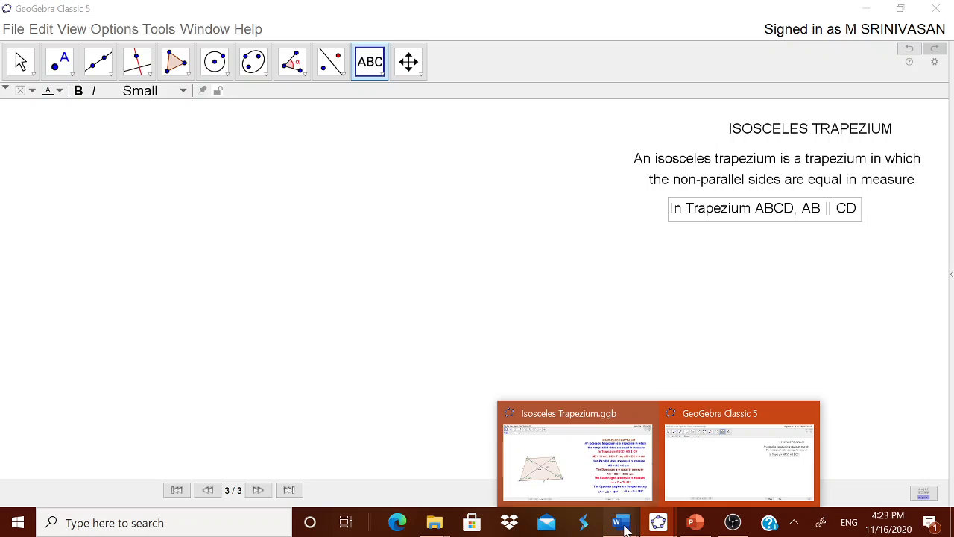
Step: Copy "AB = 11 cm, DC = 7 cm, AD = BC = 6 cm" from NOTES.docx in Word into a GeoGebra text beneath the parallel-sides line
mouse_move(625, 528)
click(697, 477)
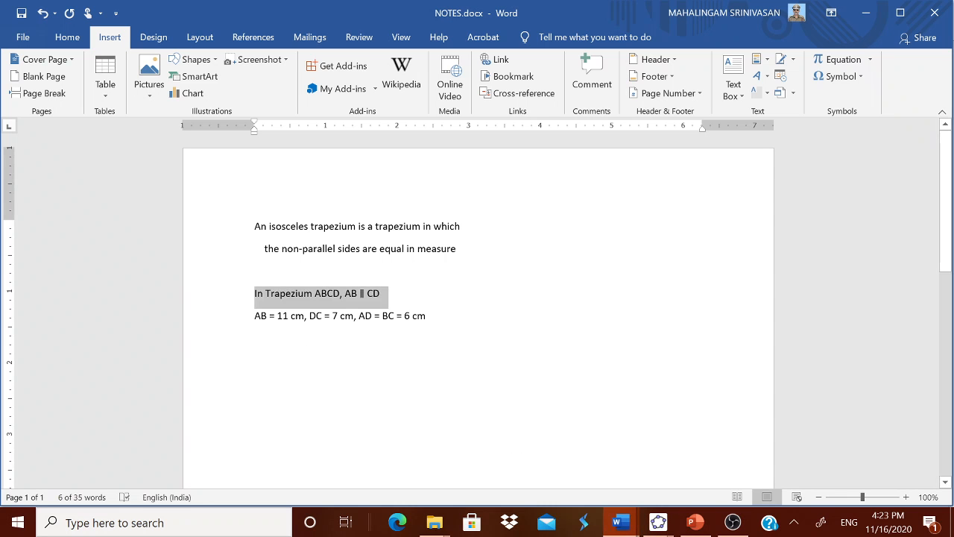
drag(255, 316, 466, 317)
key(ctrl+c)
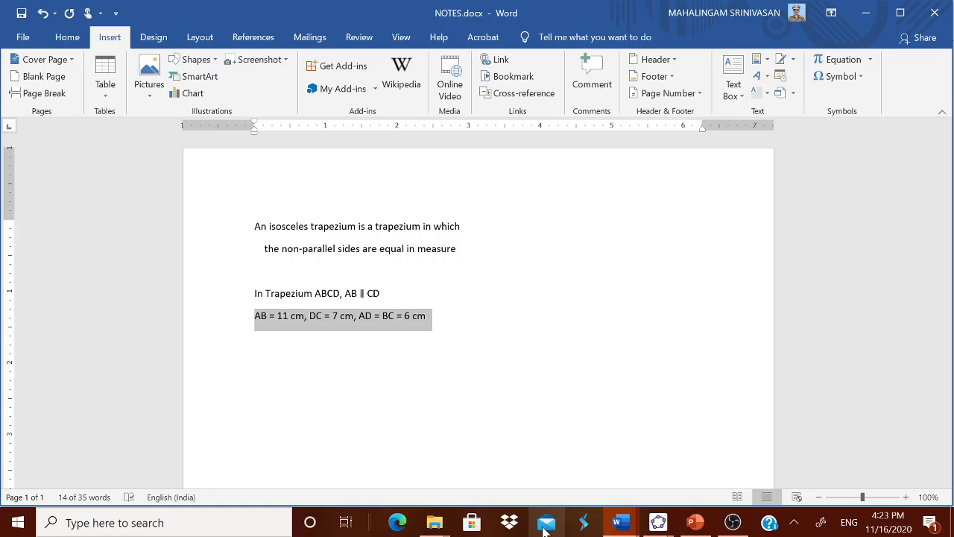
mouse_move(657, 522)
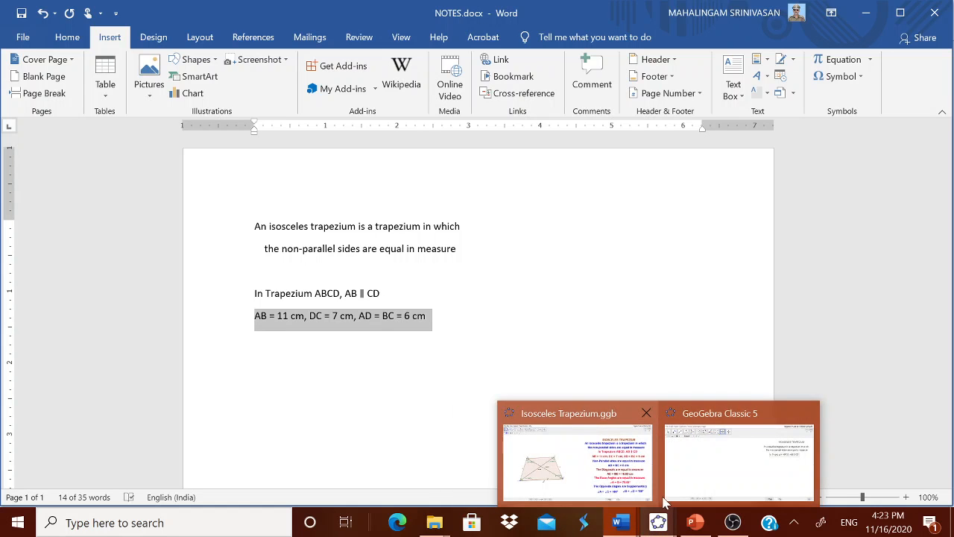
click(720, 469)
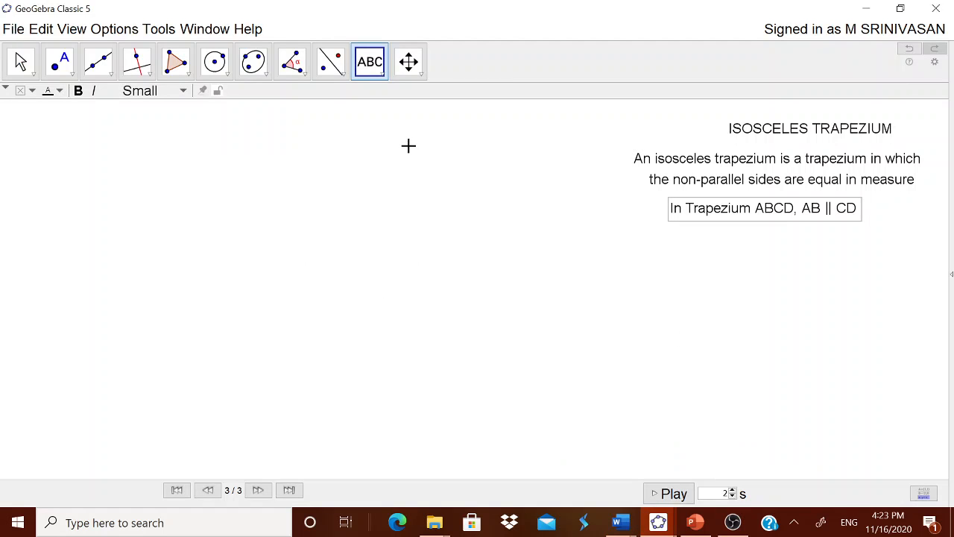
click(424, 205)
key(ctrl+v)
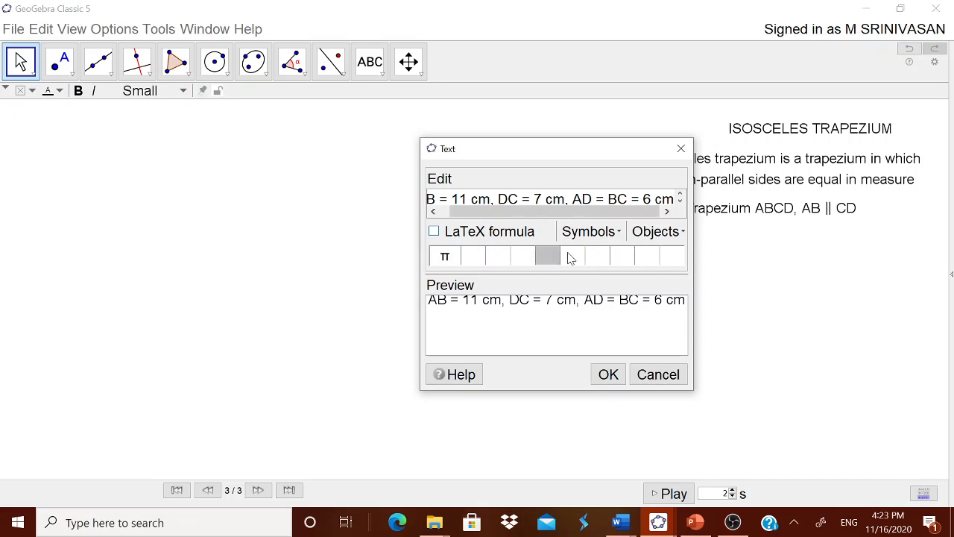
click(608, 375)
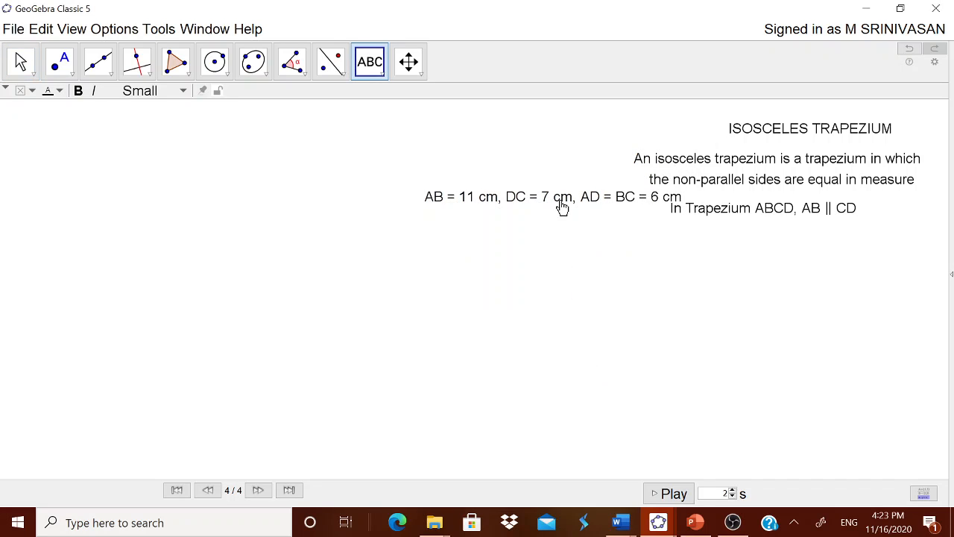
drag(563, 207, 794, 253)
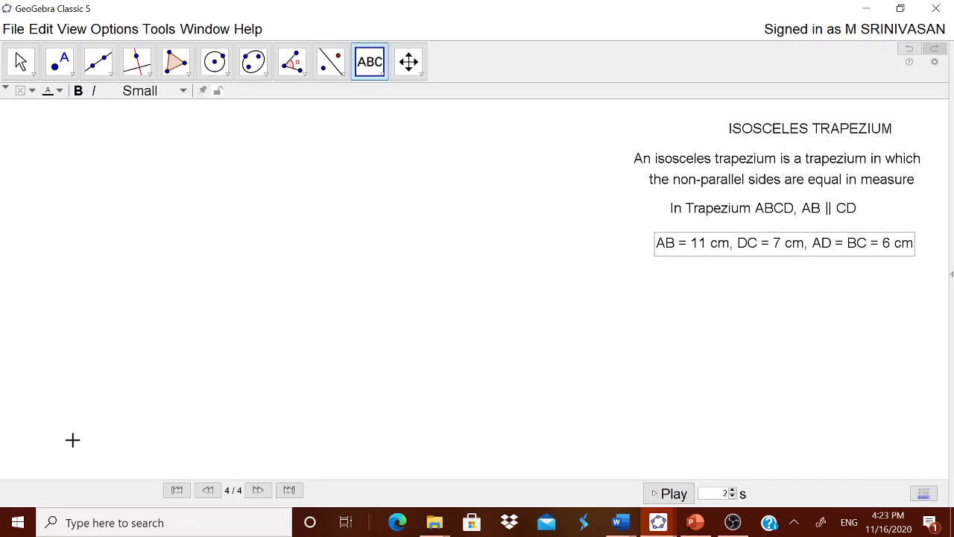
key(Escape)
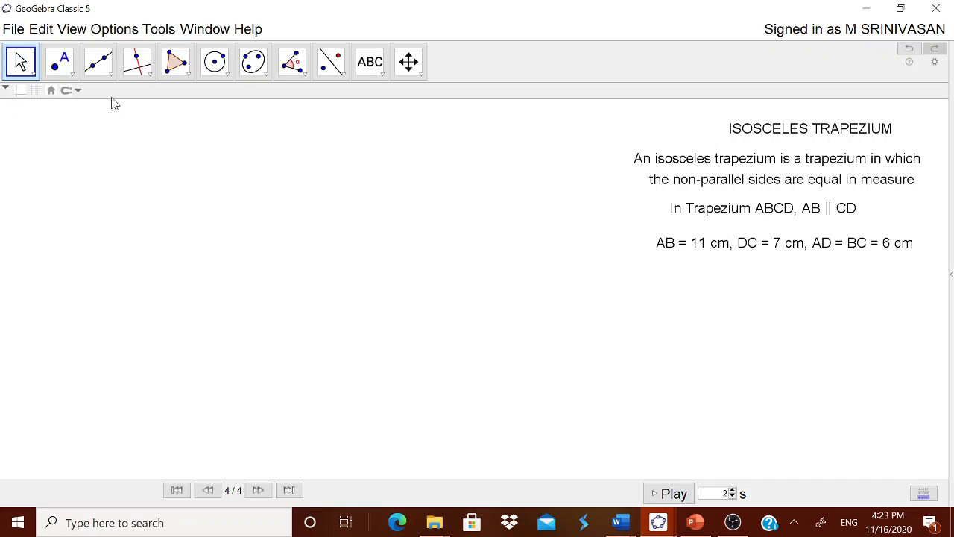
Step: Draw a segment with given length 11 in the lower-left part of the drawing area and move its start point's label below the point
click(112, 75)
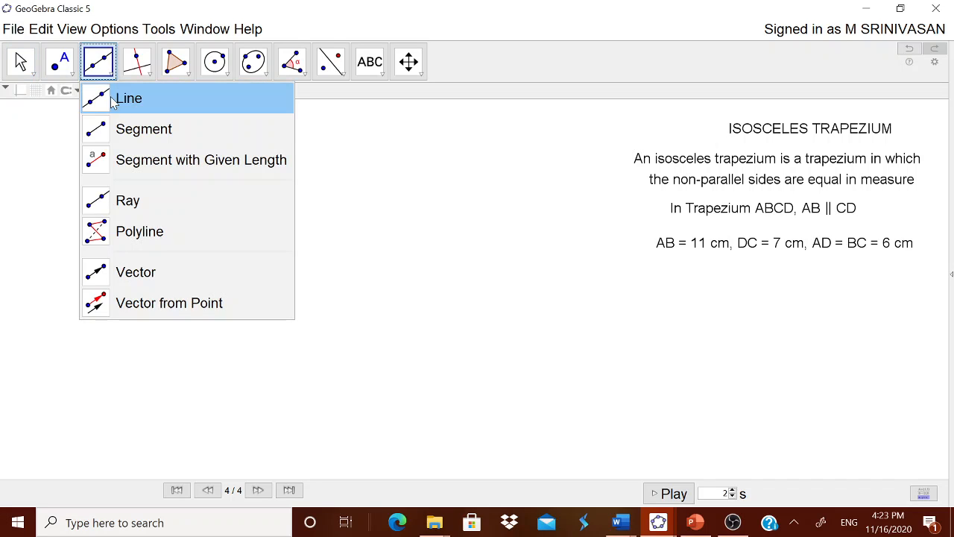
click(132, 161)
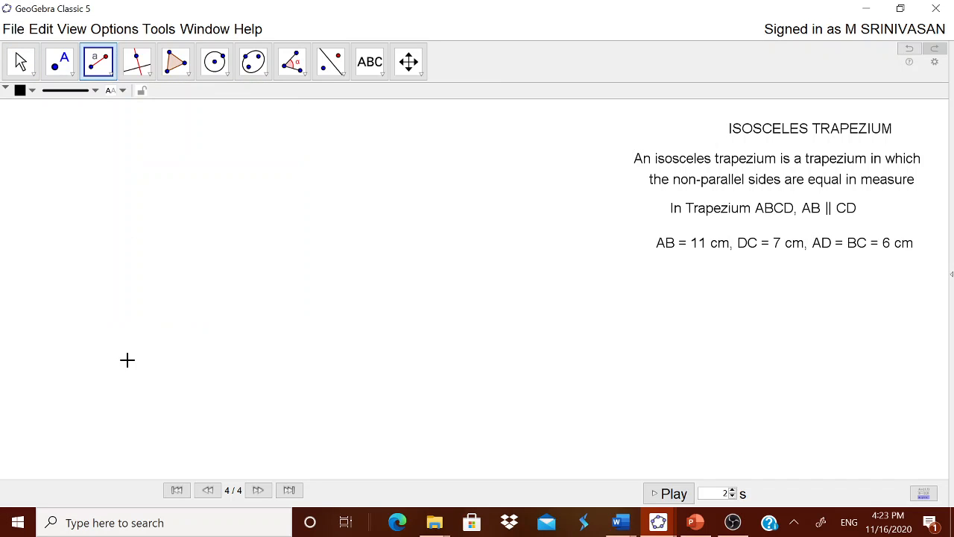
click(96, 406)
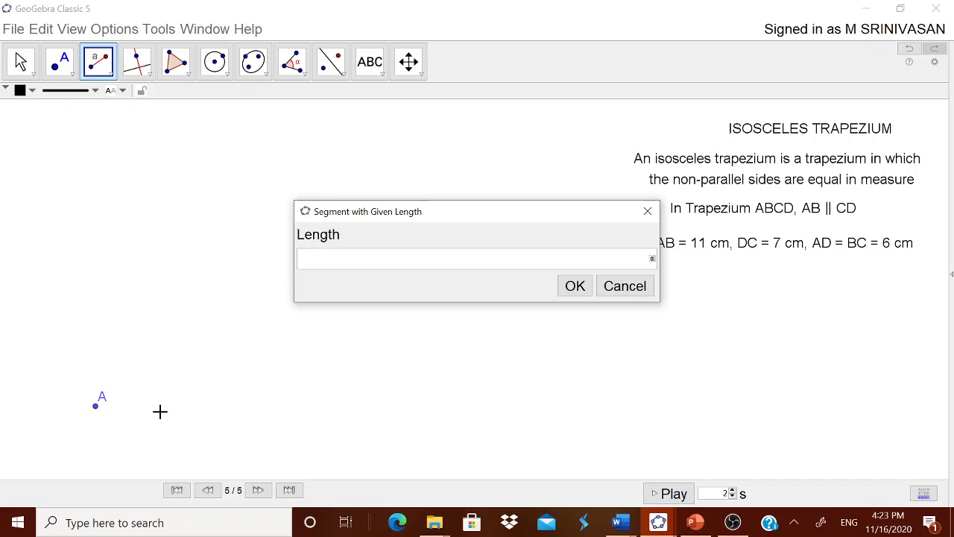
text(11)
click(573, 286)
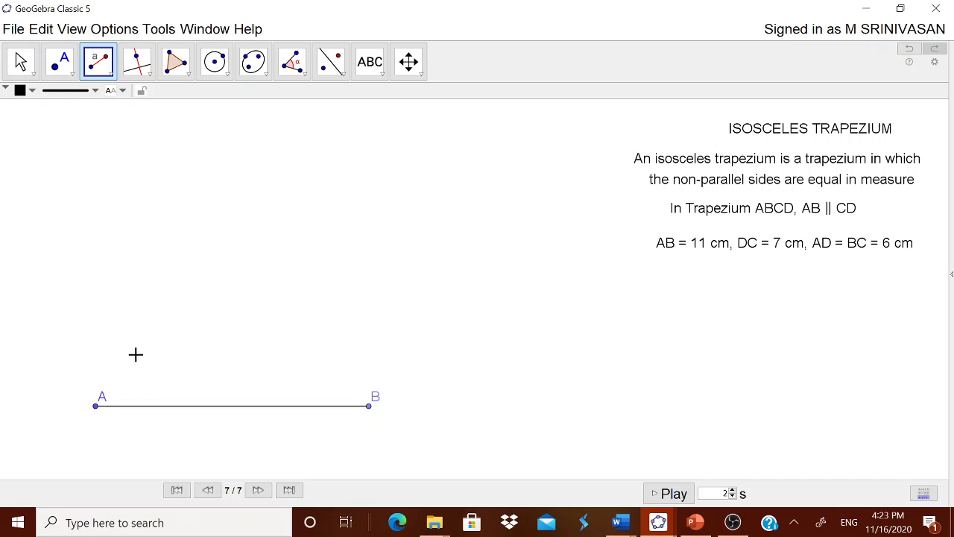
key(Escape)
drag(99, 398, 87, 421)
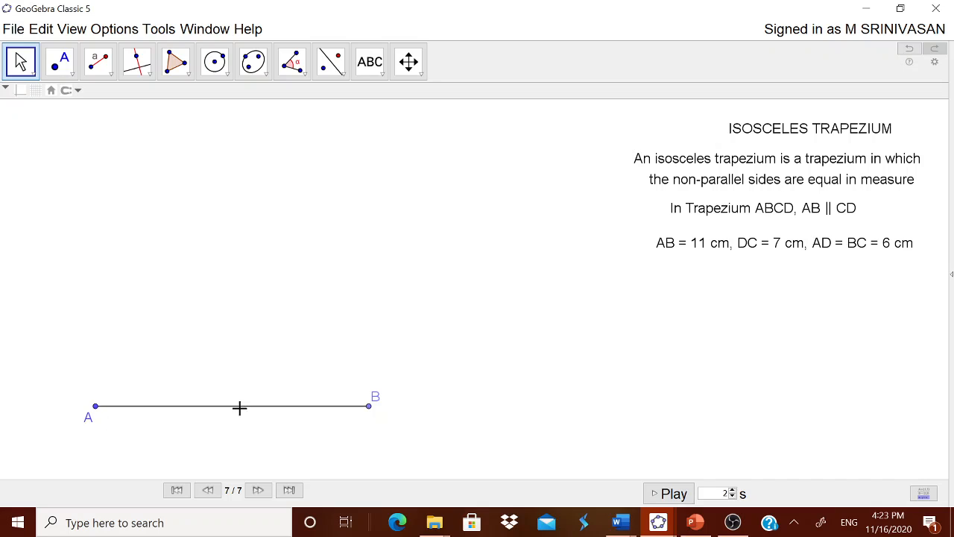
Step: Move point B's label below the point and draw a circle of radius 7 centred on point A
drag(375, 401, 365, 423)
click(226, 72)
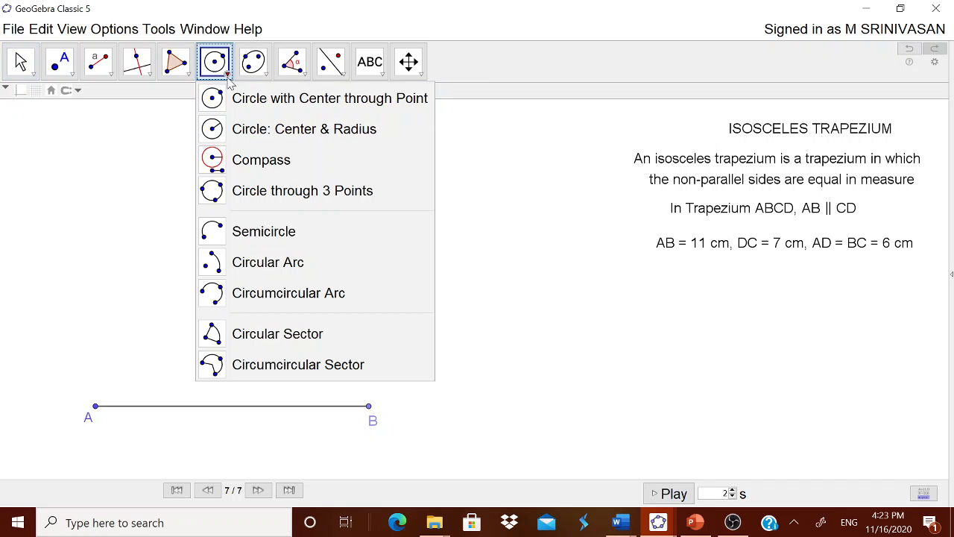
click(260, 132)
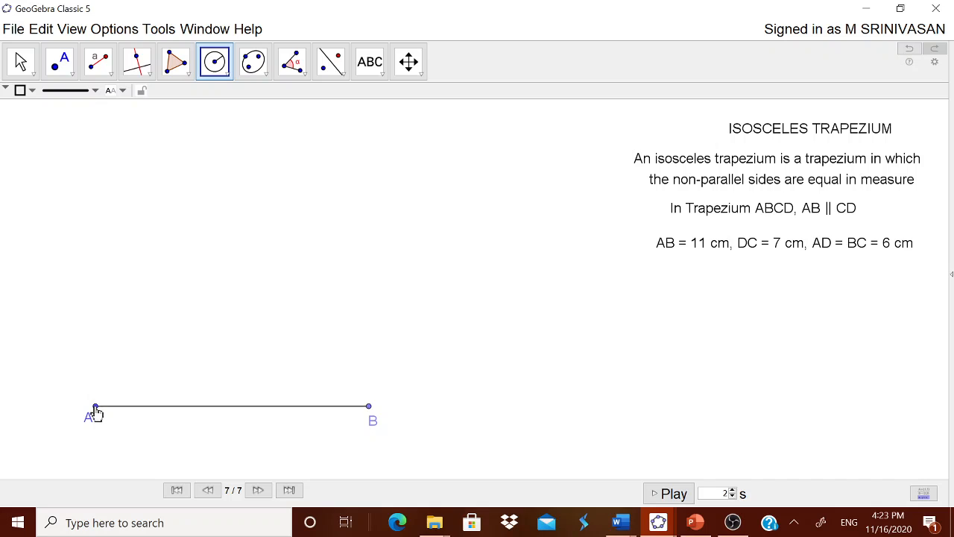
click(96, 408)
text(7)
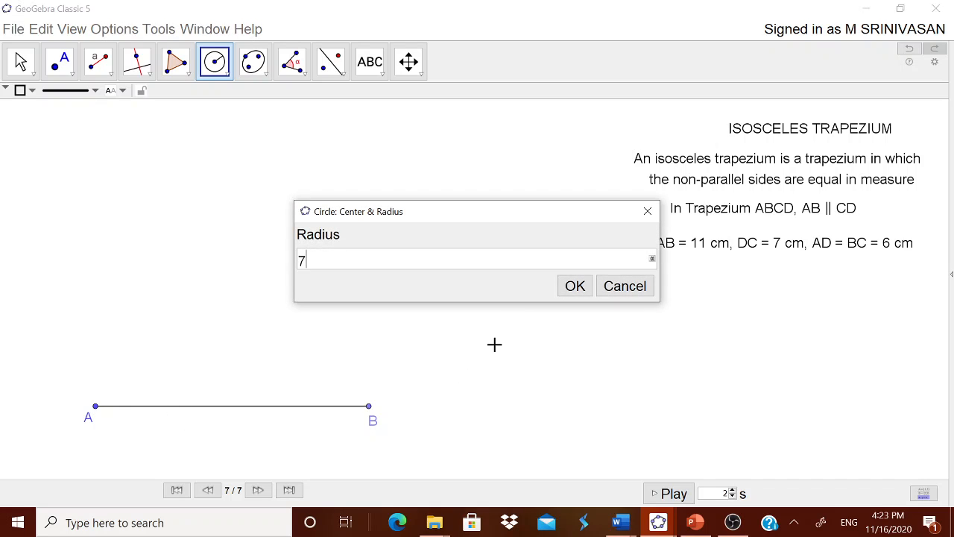
click(570, 288)
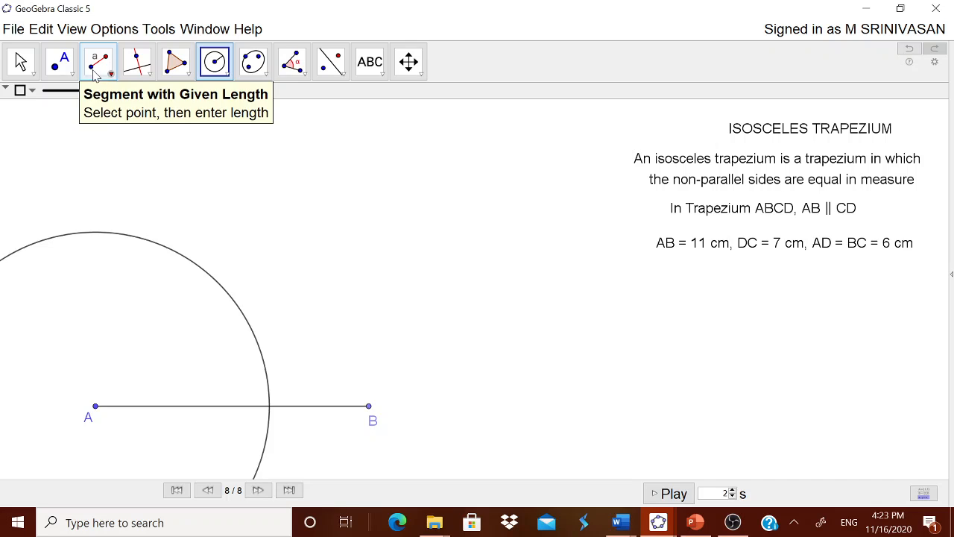
Step: Mark the intersection of the circle around A with segment AB and rename that point E
click(64, 71)
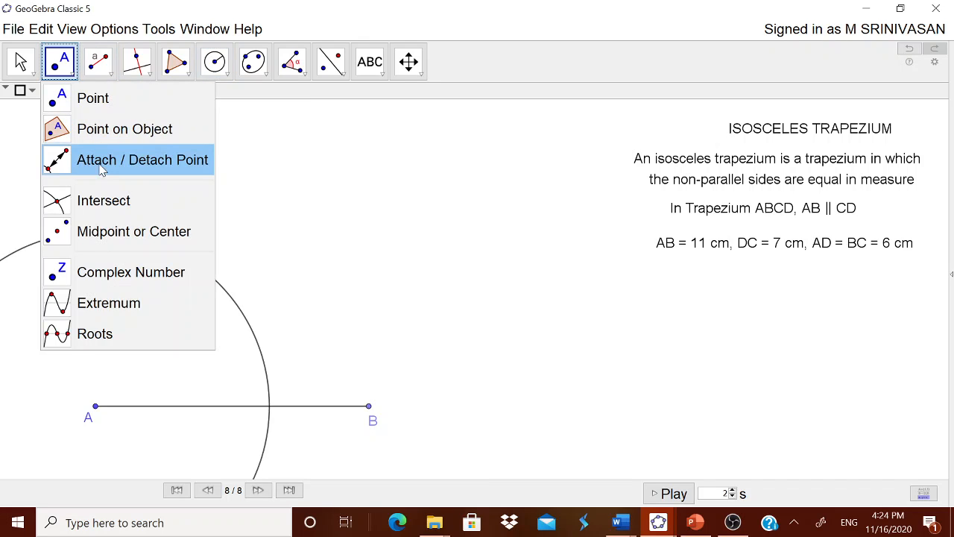
click(100, 200)
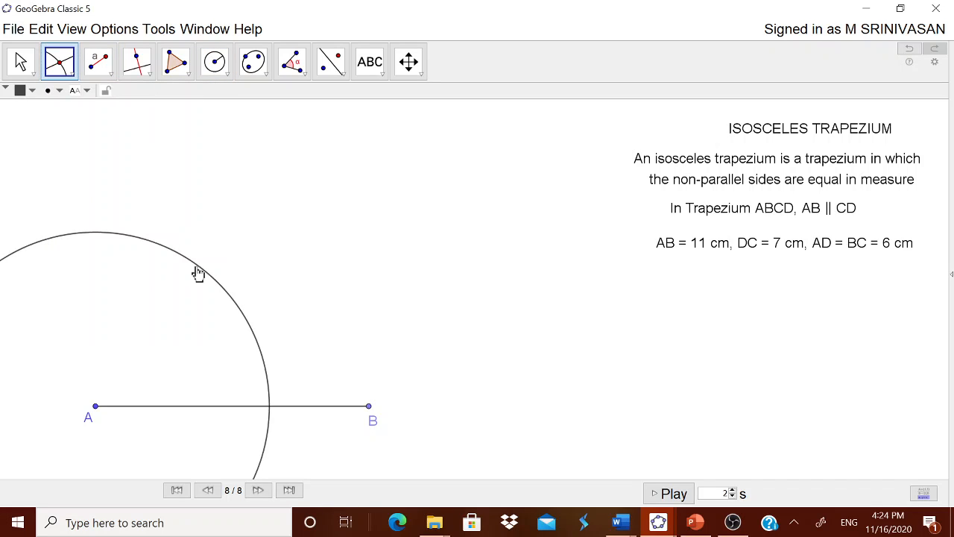
click(199, 270)
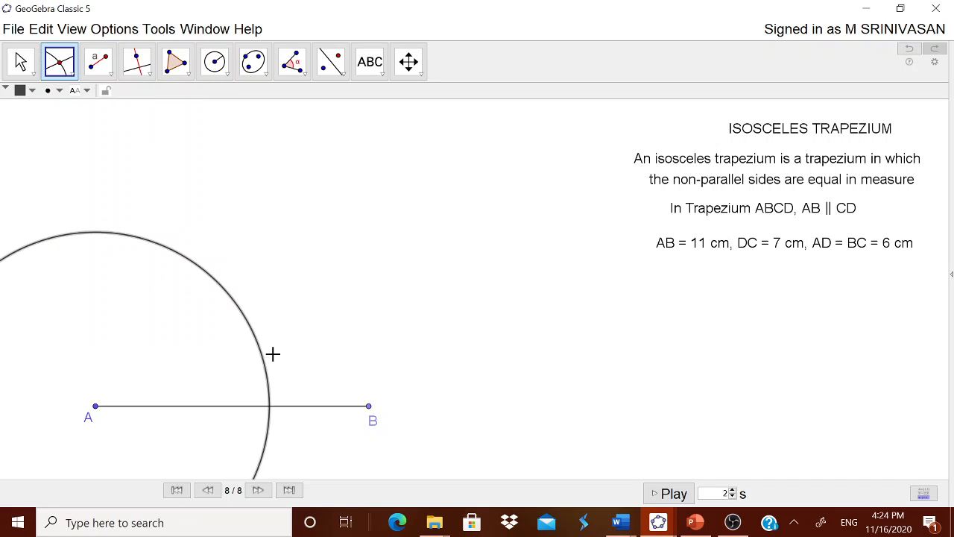
click(297, 406)
click(20, 61)
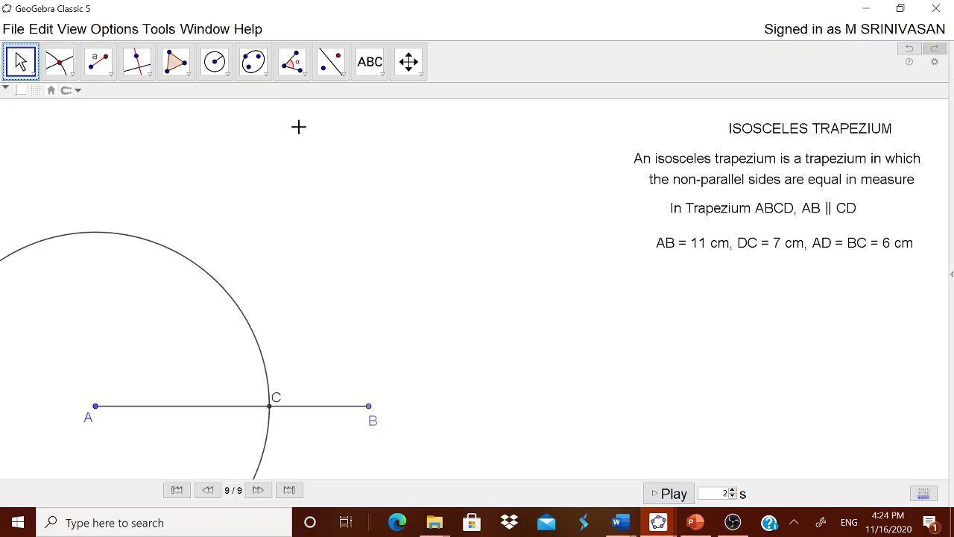
right_click(270, 414)
click(340, 481)
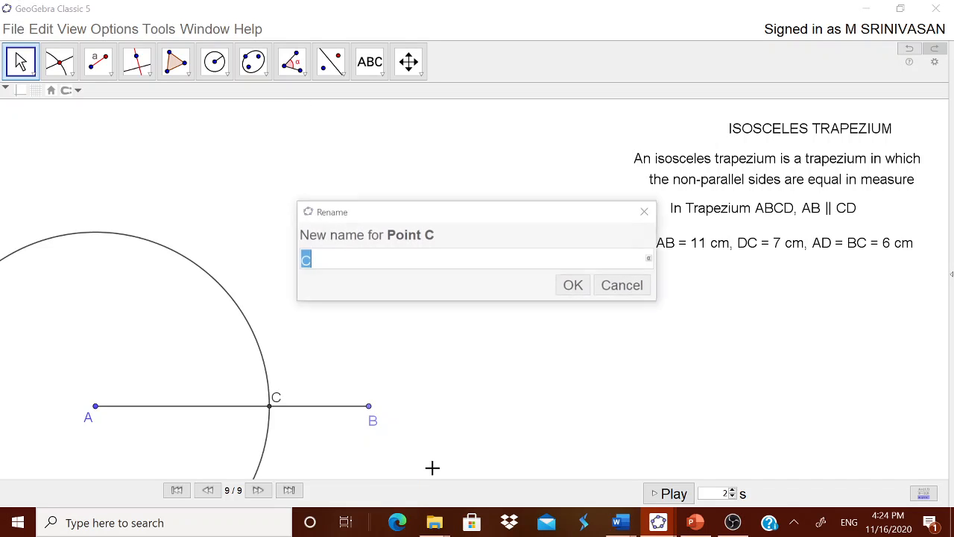
text(E)
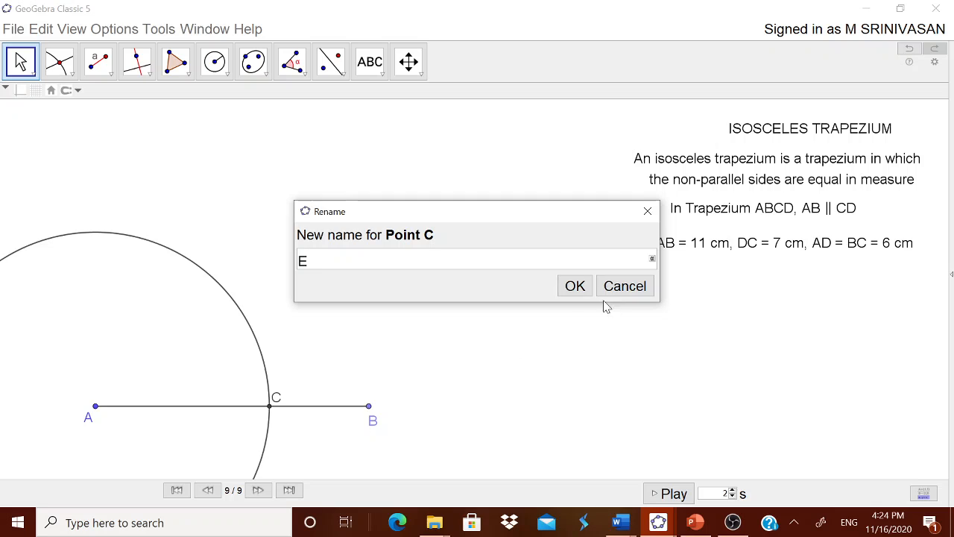
click(572, 285)
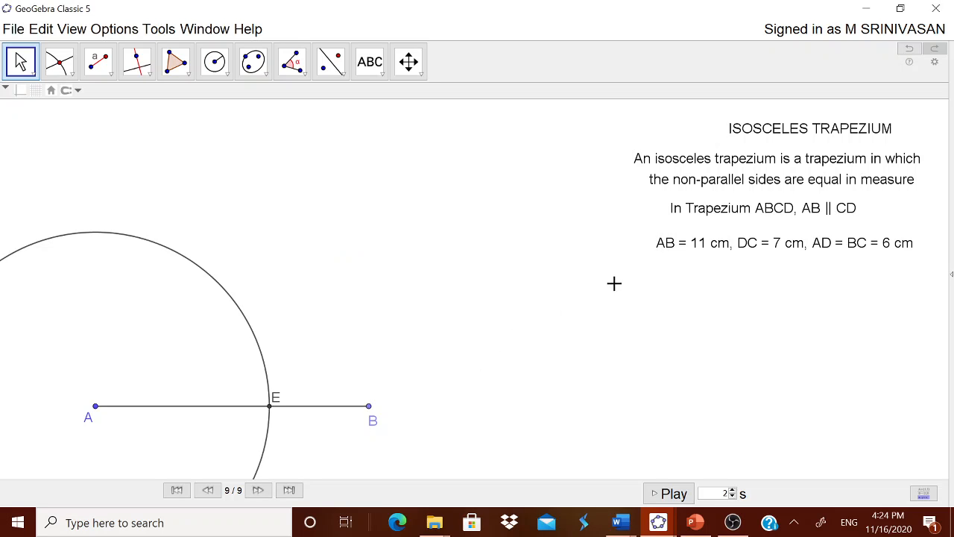
Step: Draw two circles of radius 6, one centred on point E and one centred on point B
click(216, 64)
click(255, 129)
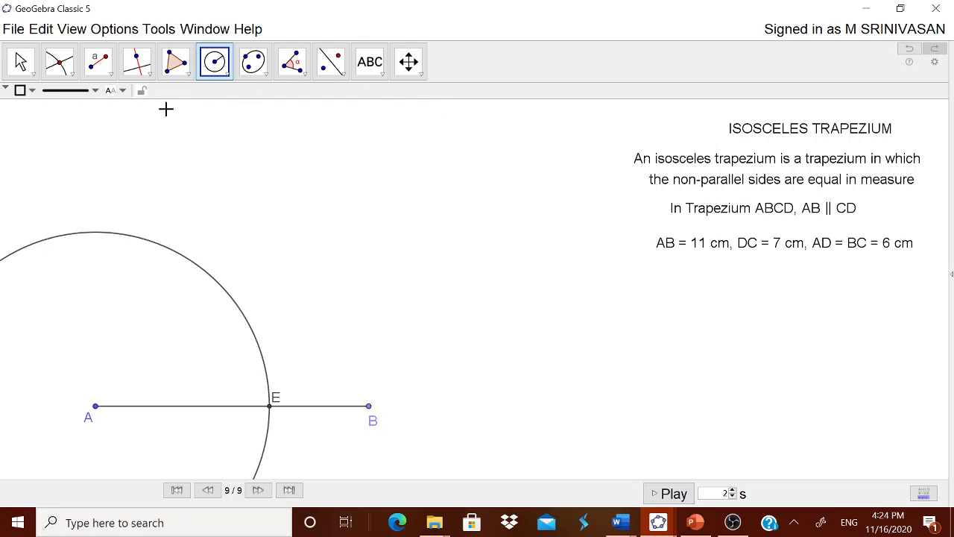
click(268, 406)
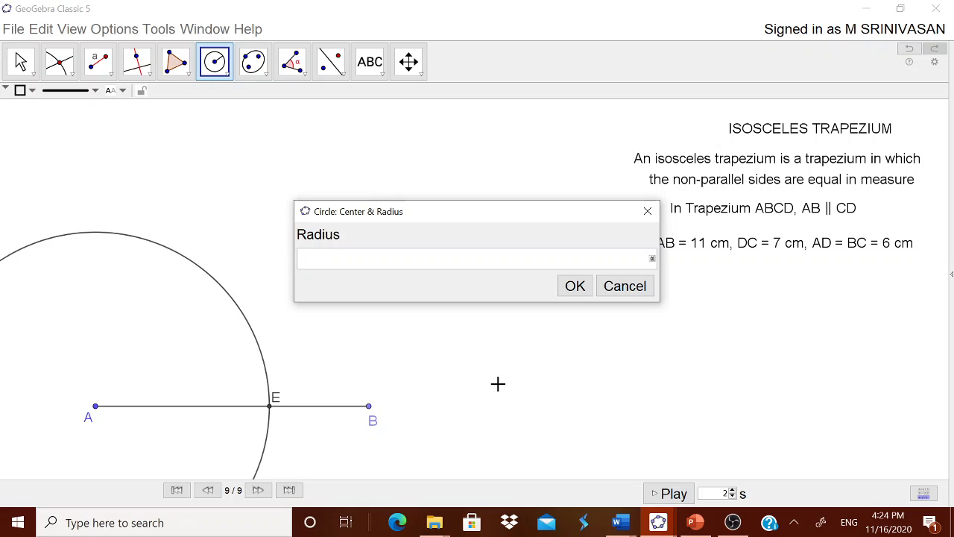
text(6)
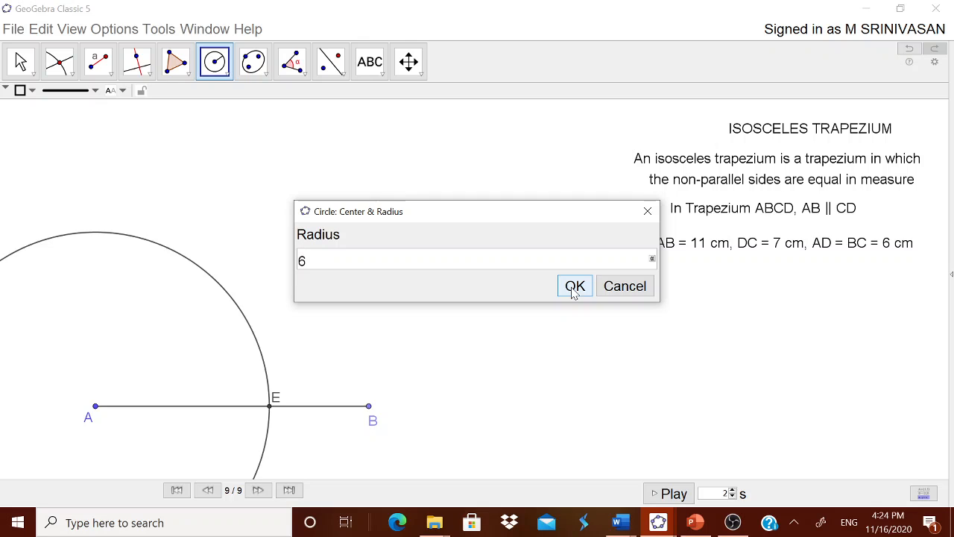
click(574, 290)
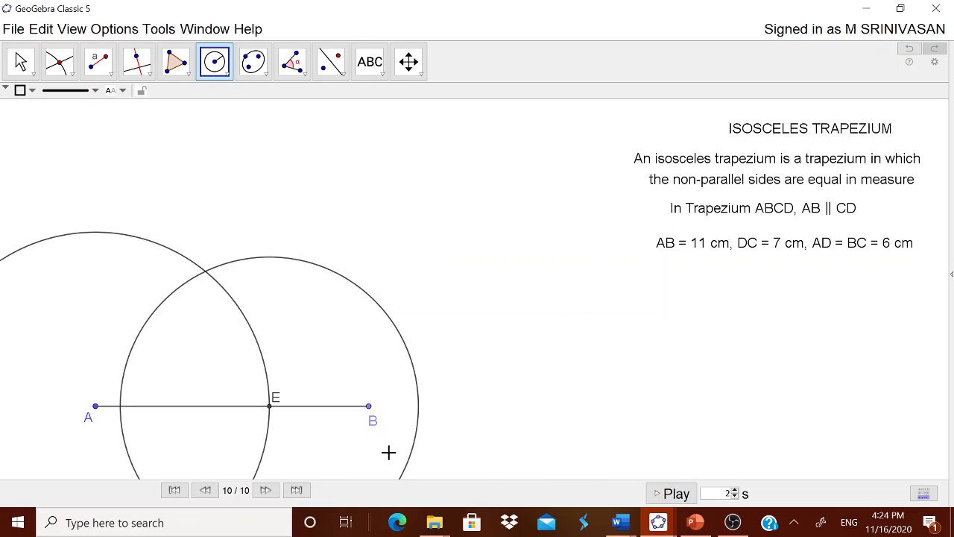
click(369, 410)
text(6)
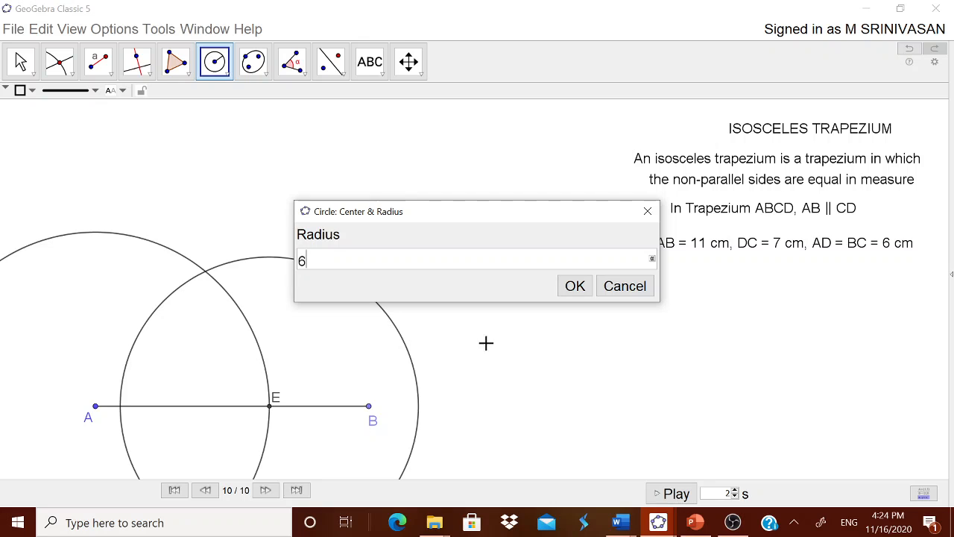
click(573, 285)
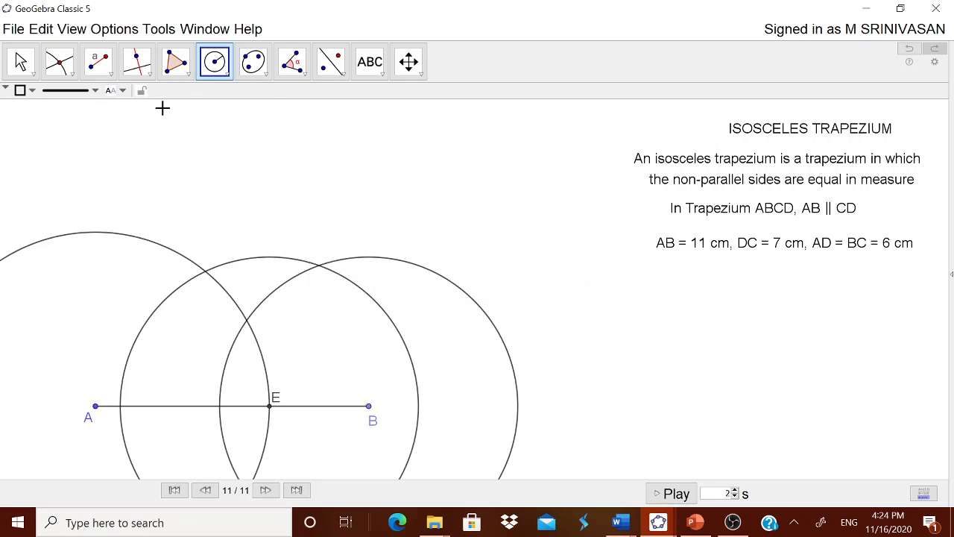
Step: Mark the upper intersection of the circles around E and B and rename that point C
click(71, 72)
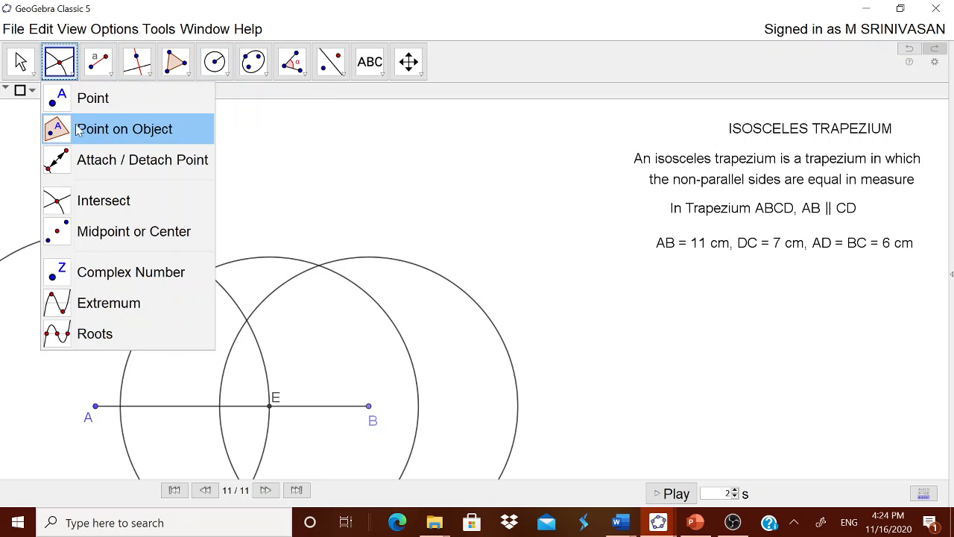
click(94, 201)
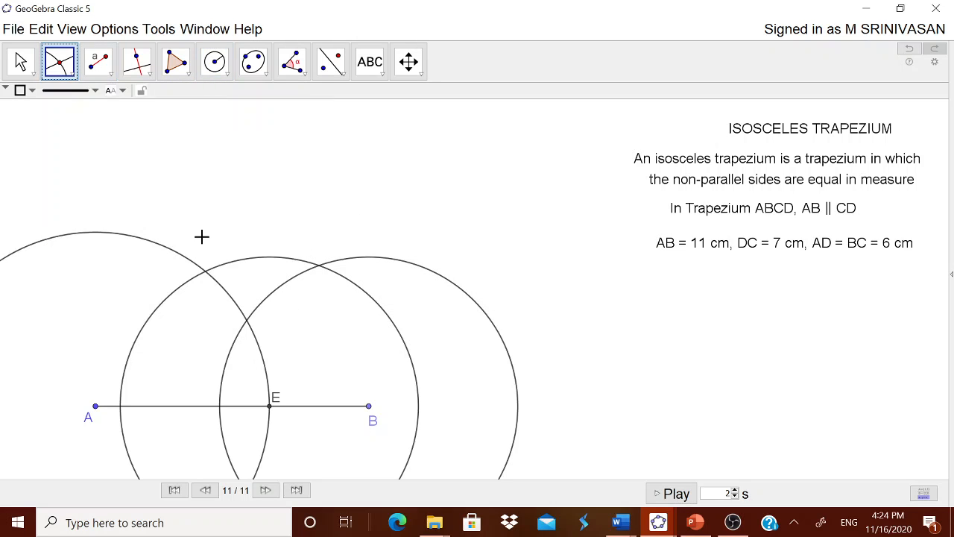
click(306, 266)
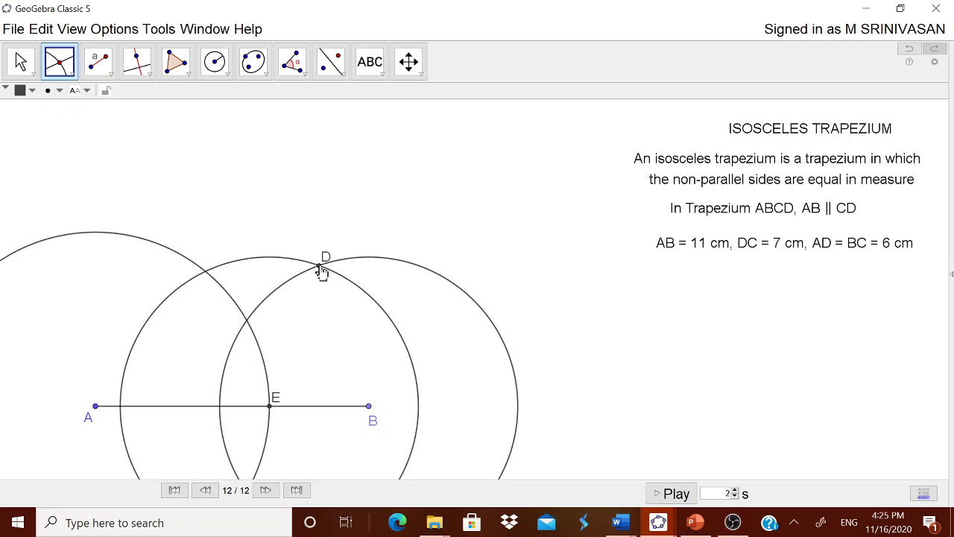
right_click(322, 271)
click(369, 363)
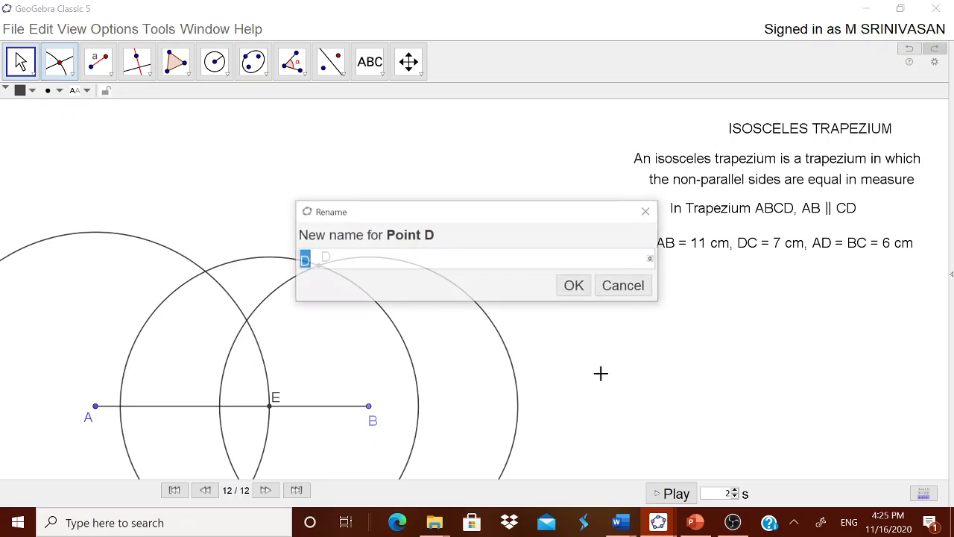
text(C)
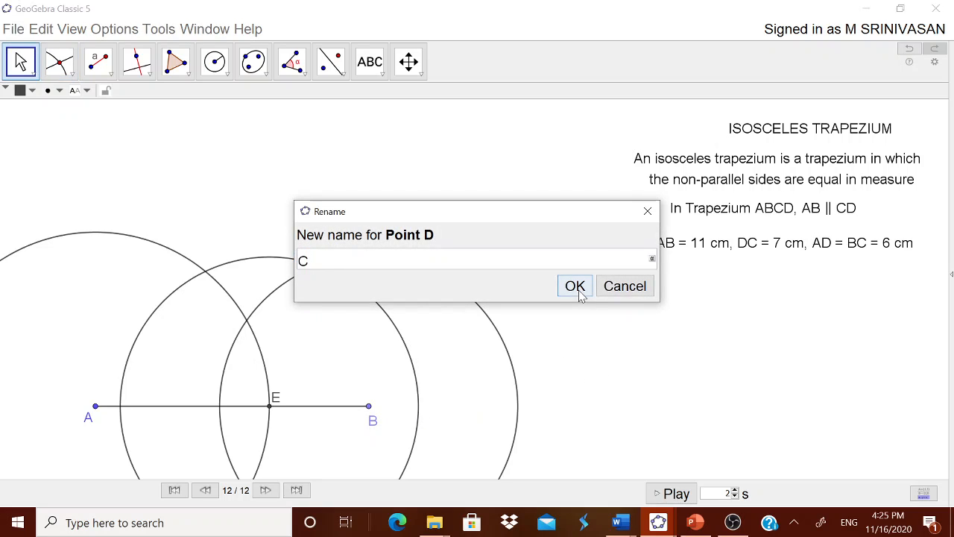
click(578, 290)
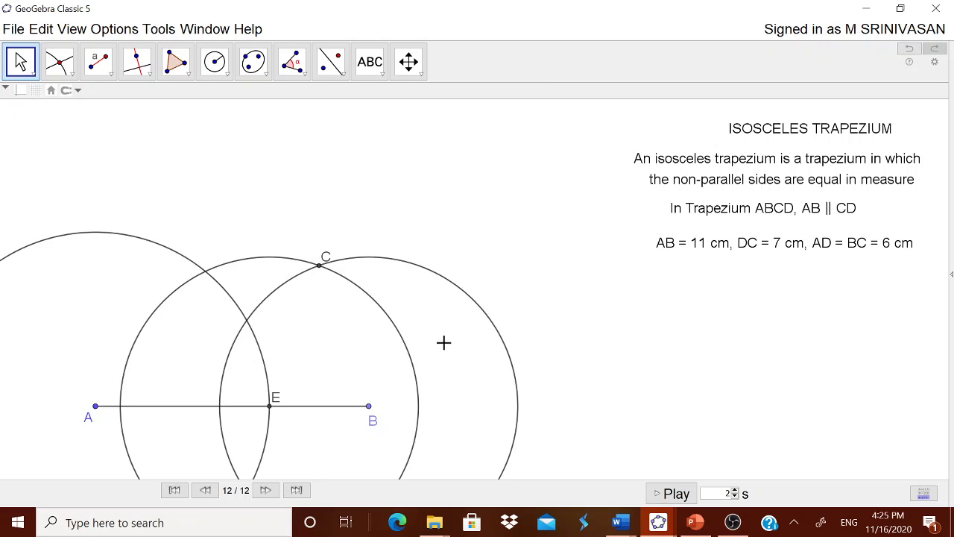
Step: Hide the three construction circles centred on B, E and A, and hide point E
right_click(487, 324)
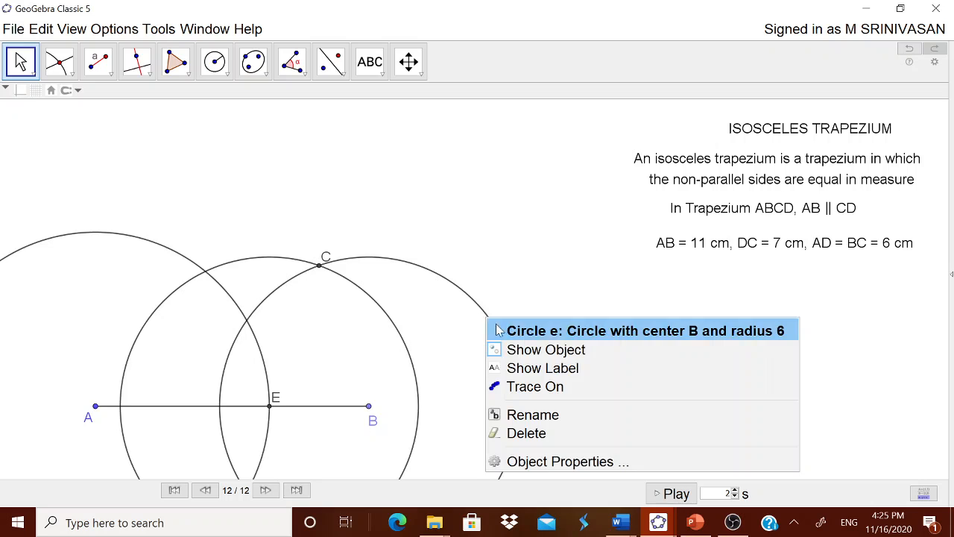
click(511, 349)
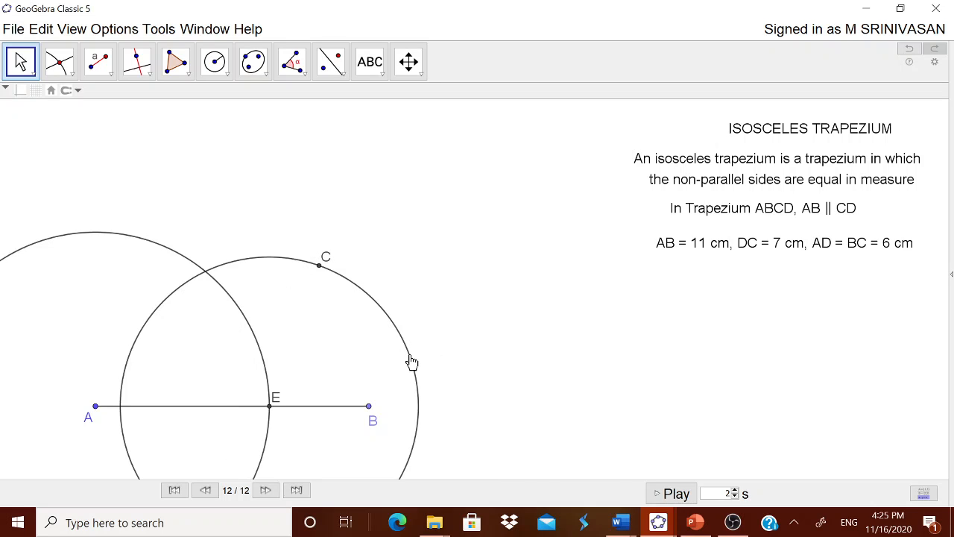
right_click(410, 361)
click(449, 389)
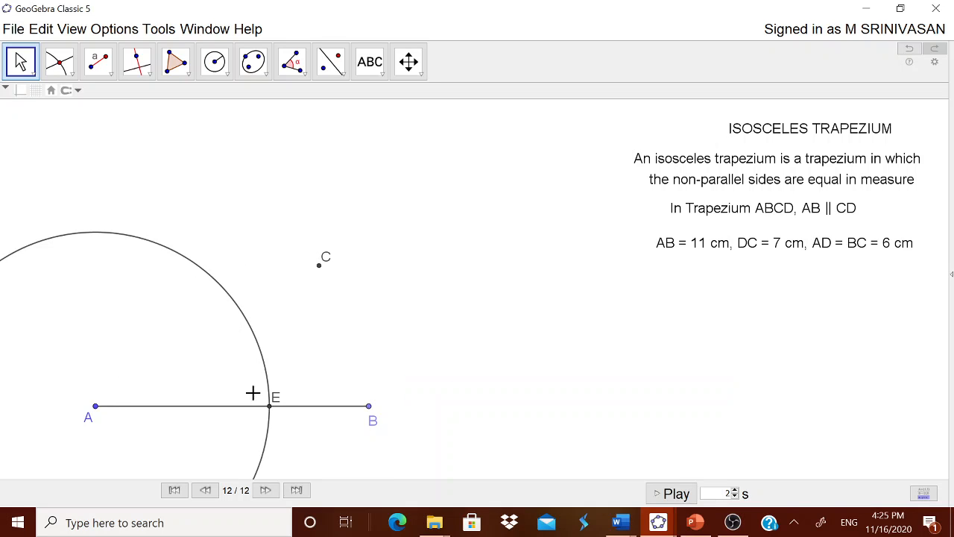
right_click(129, 244)
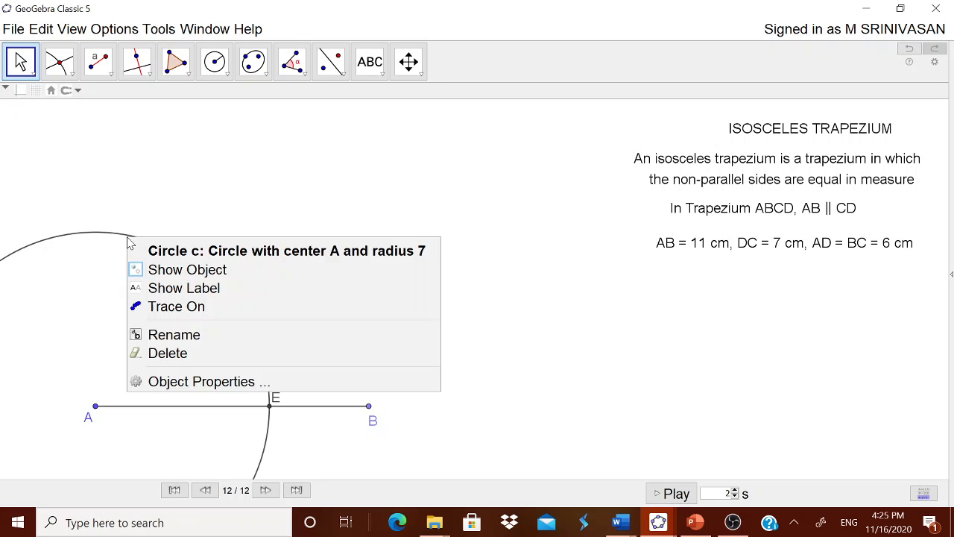
click(174, 272)
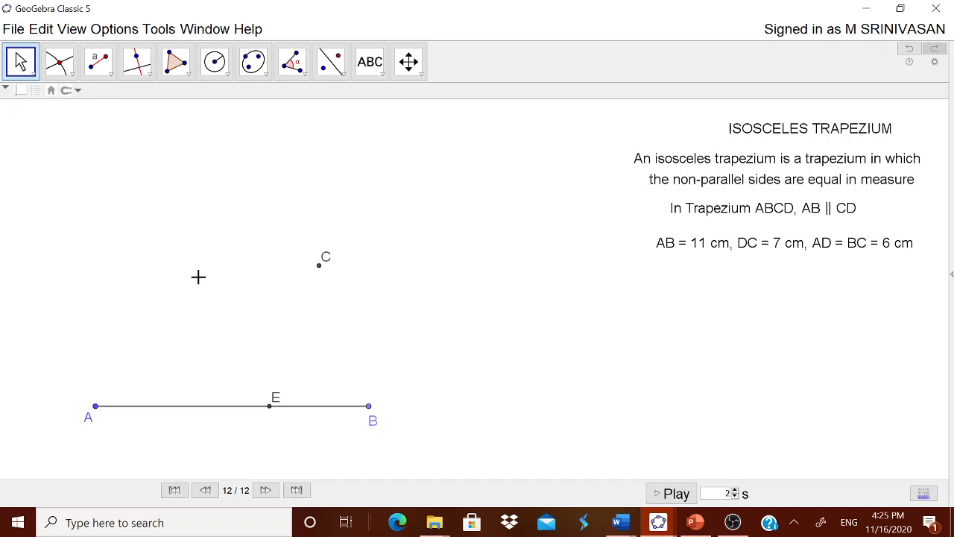
right_click(269, 407)
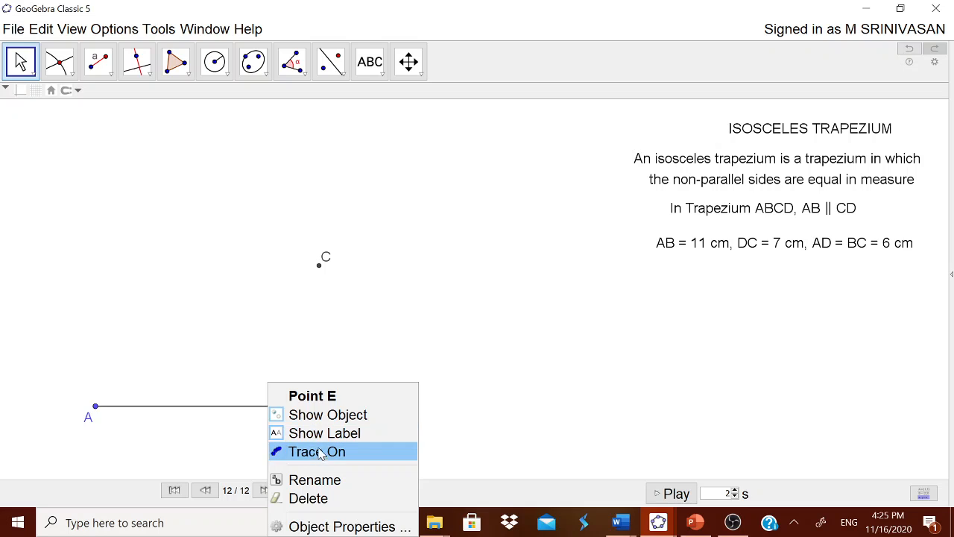
click(331, 415)
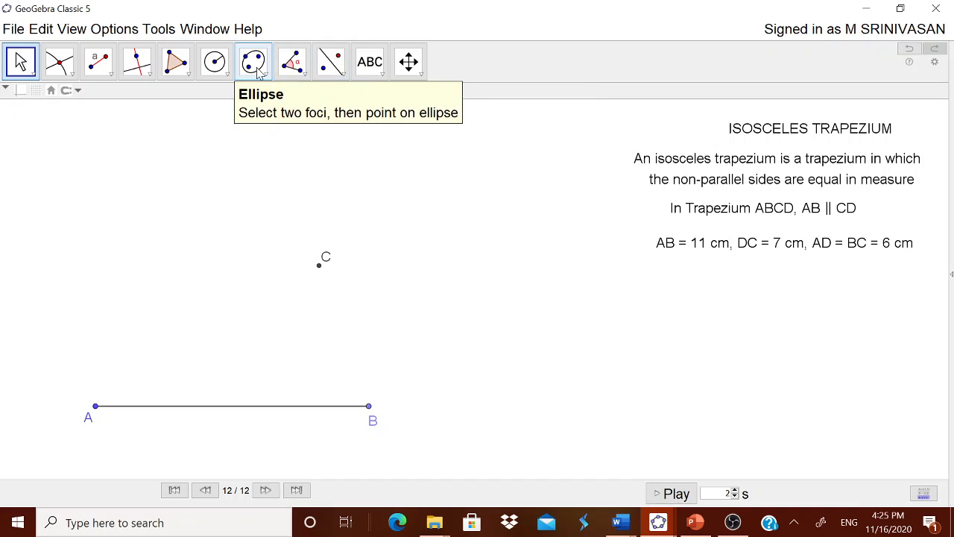
Step: Draw a circle of radius 6 centred on point A and a circle of radius 7 centred on point C
click(227, 75)
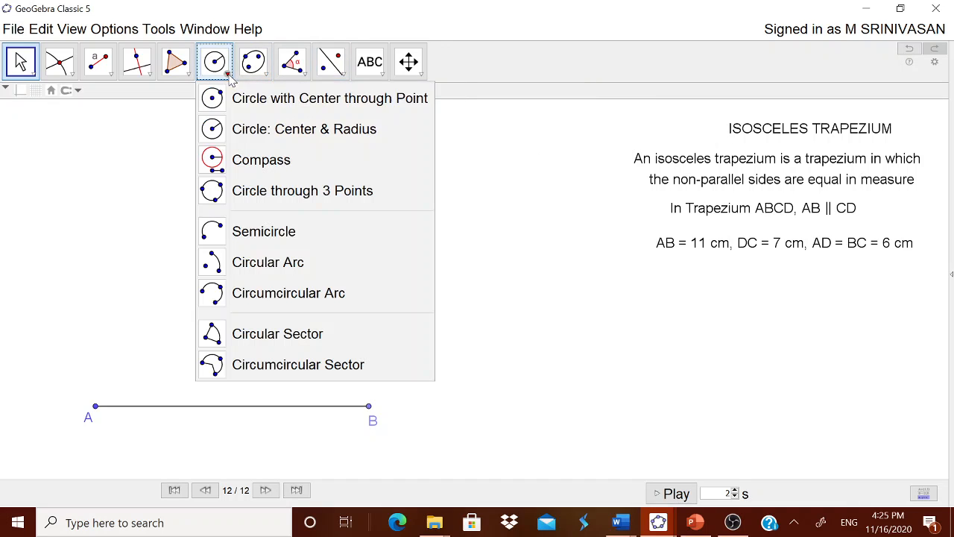
click(266, 135)
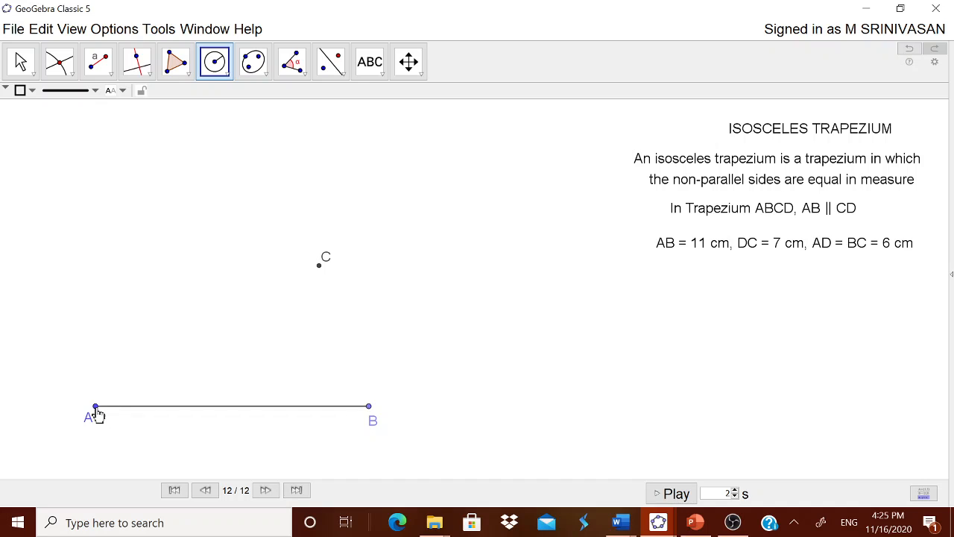
click(95, 407)
text(6)
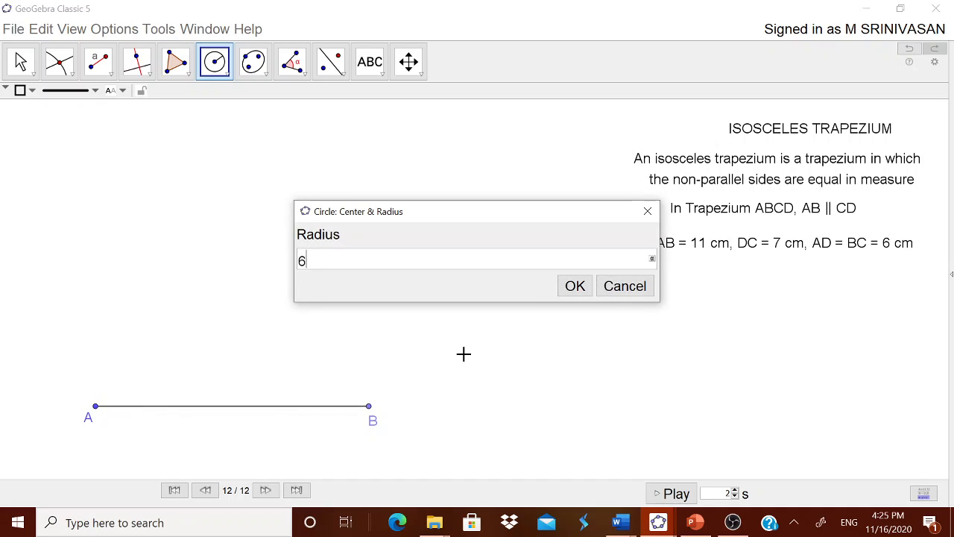
click(572, 287)
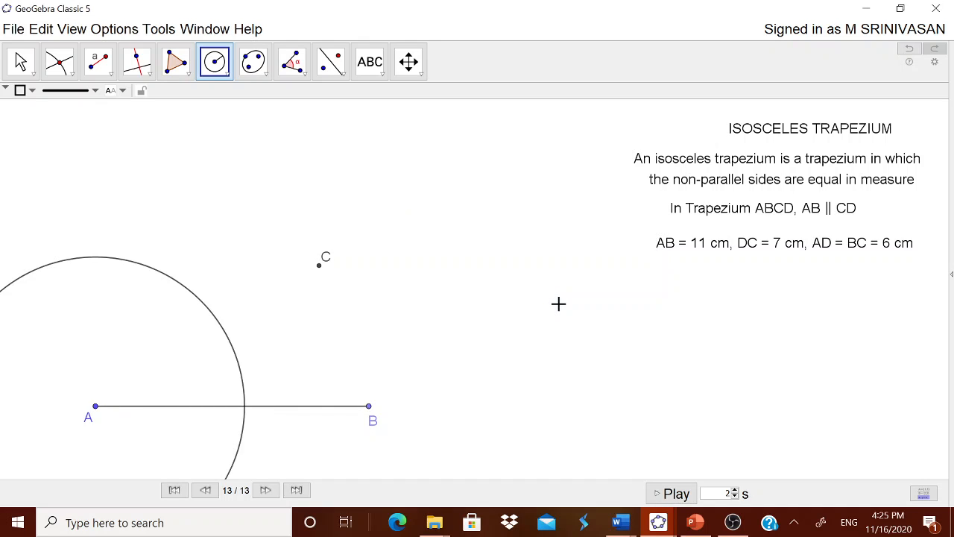
click(319, 268)
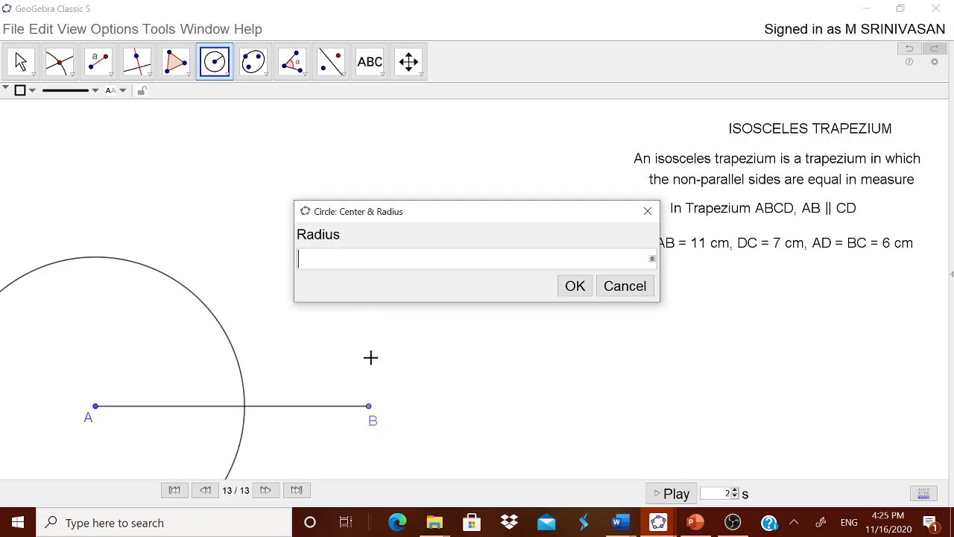
text(7)
click(570, 287)
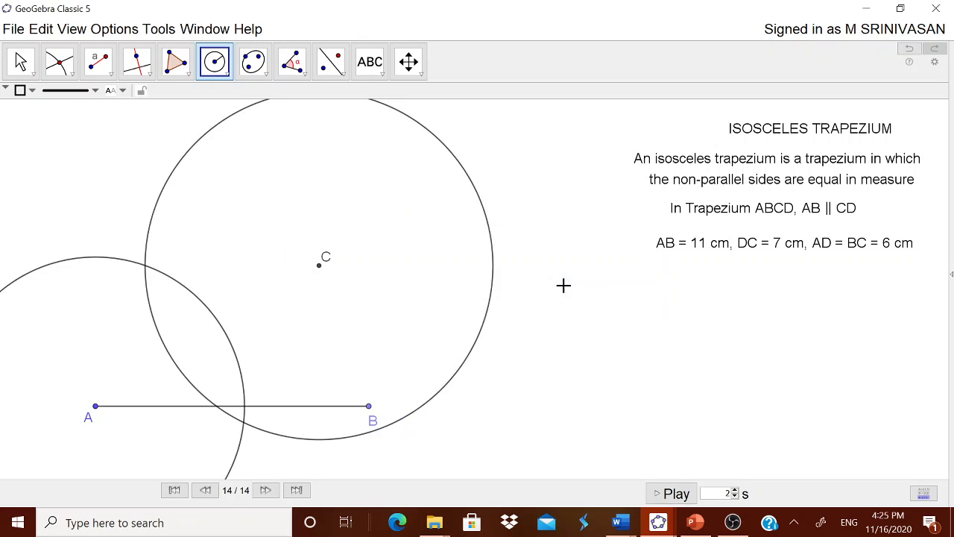
Step: Mark the intersection points D and F of the circles centred on A and C
click(66, 68)
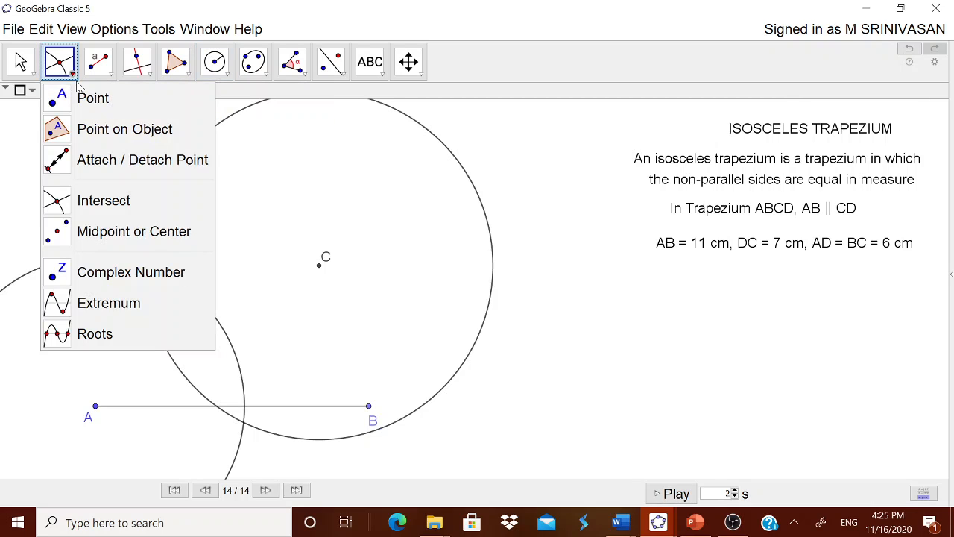
click(110, 201)
click(105, 260)
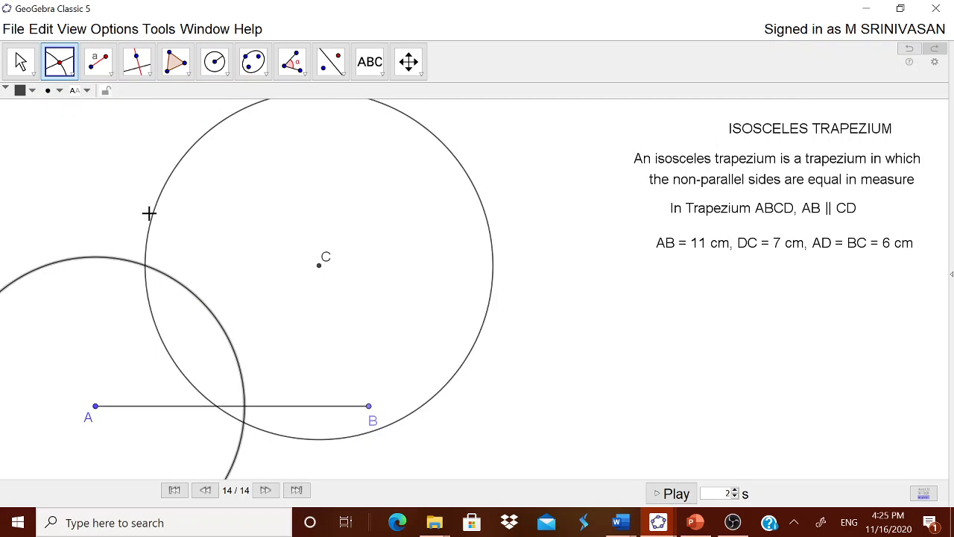
click(153, 220)
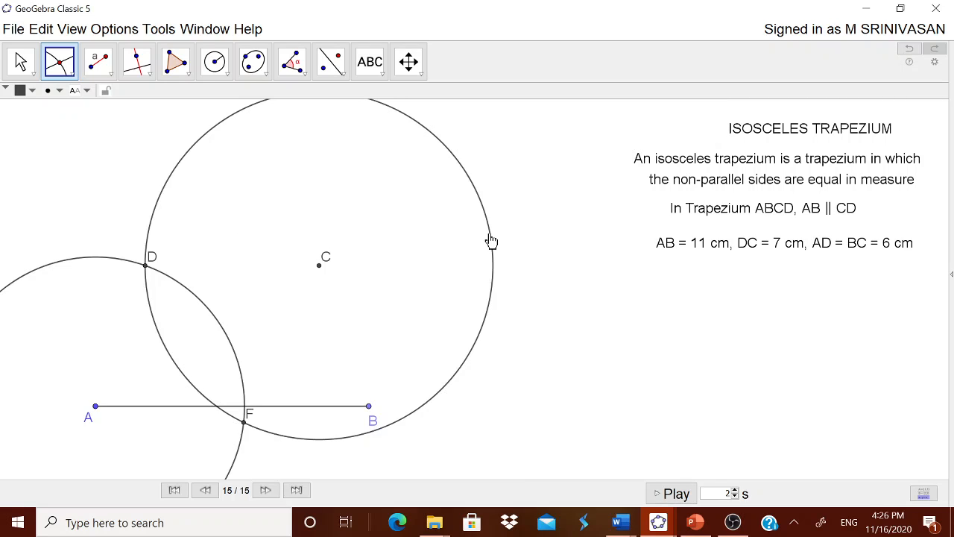
key(Escape)
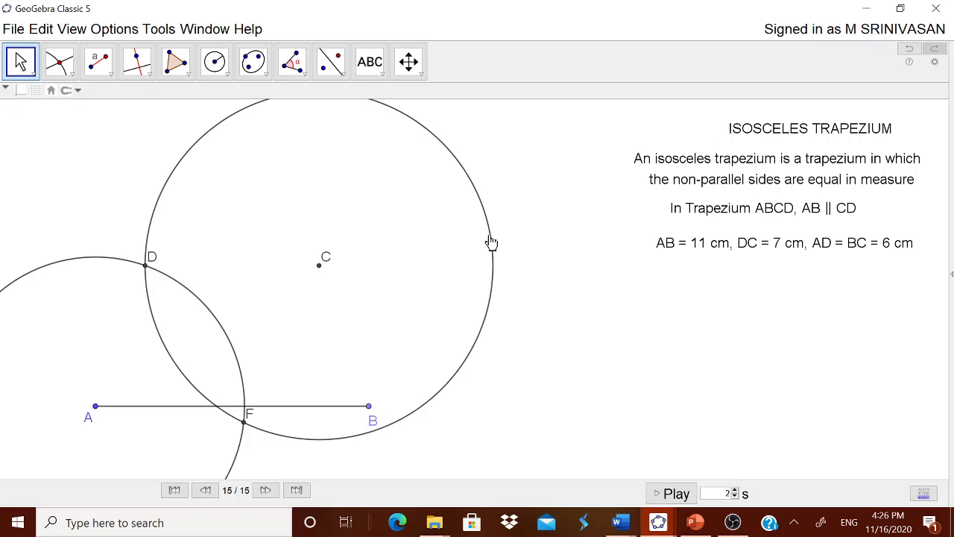
Step: Hide the circles centred on C and A, and hide the lower intersection point F
right_click(491, 240)
click(529, 272)
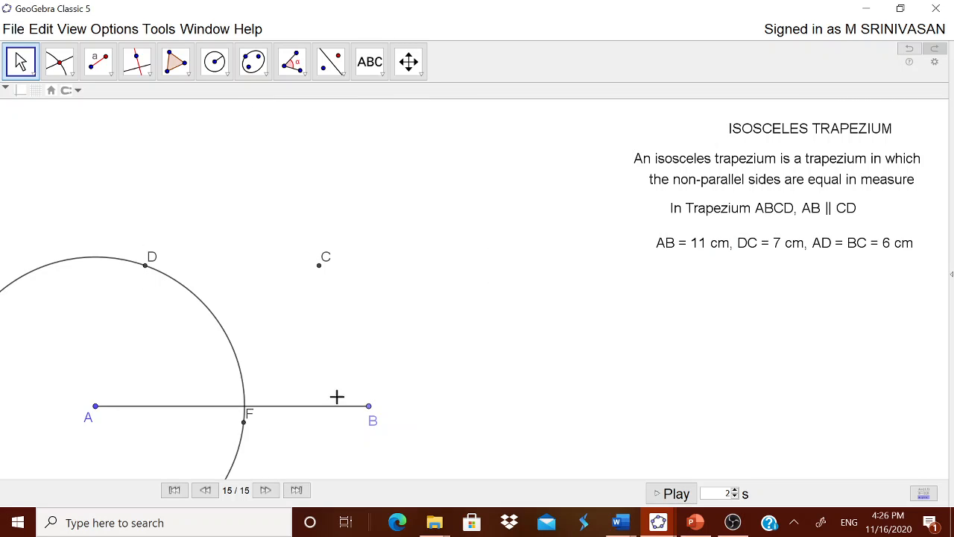
right_click(237, 465)
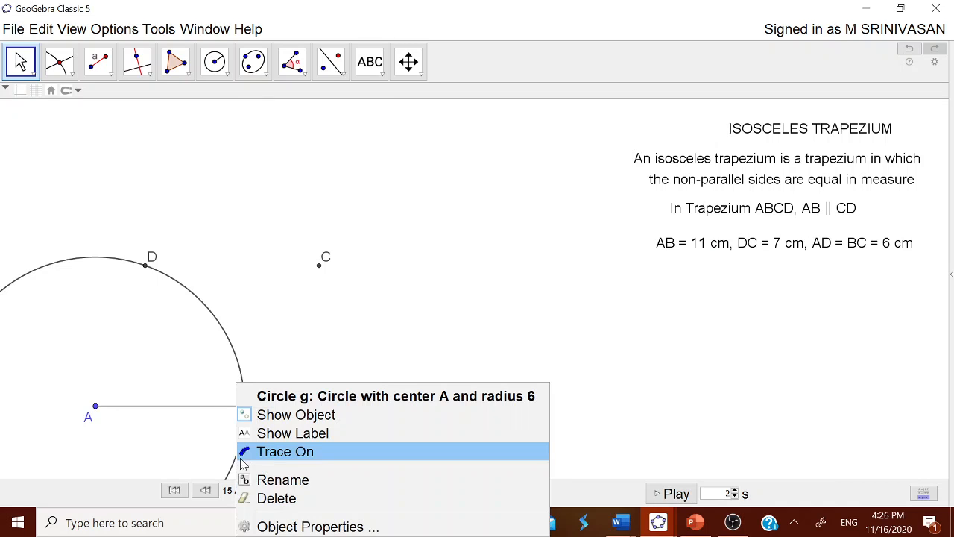
click(269, 416)
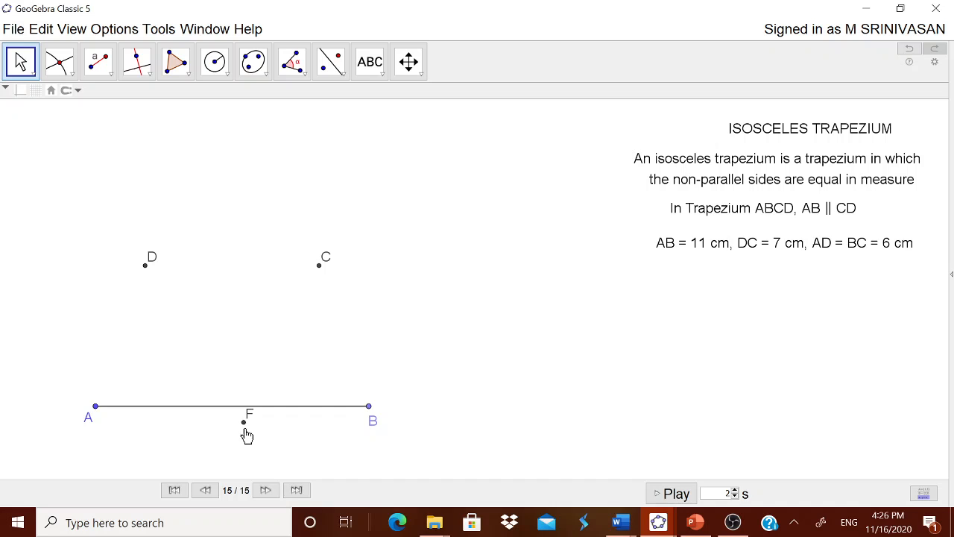
right_click(245, 429)
click(267, 415)
Step: Draw the polygon ABCD through points A, B, C and D, closing it at A
click(189, 75)
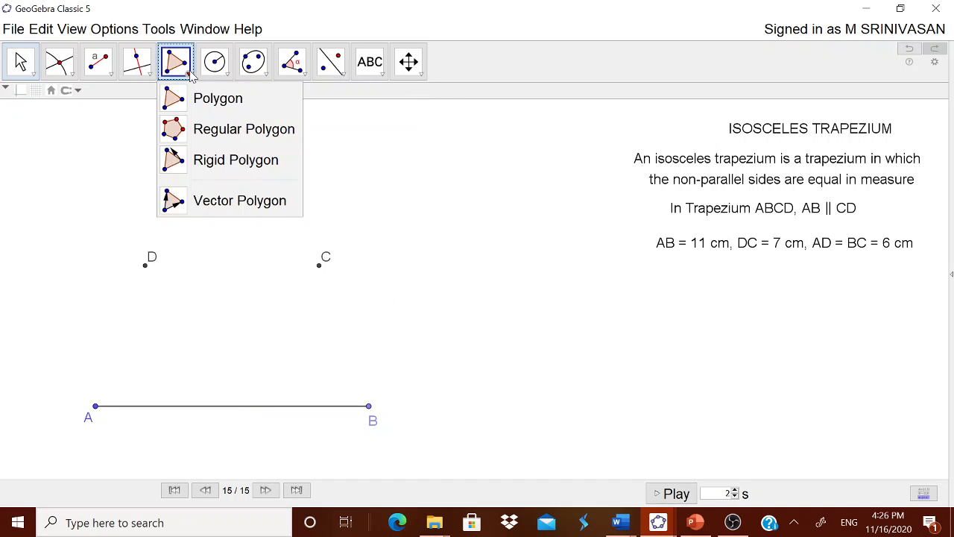
click(200, 97)
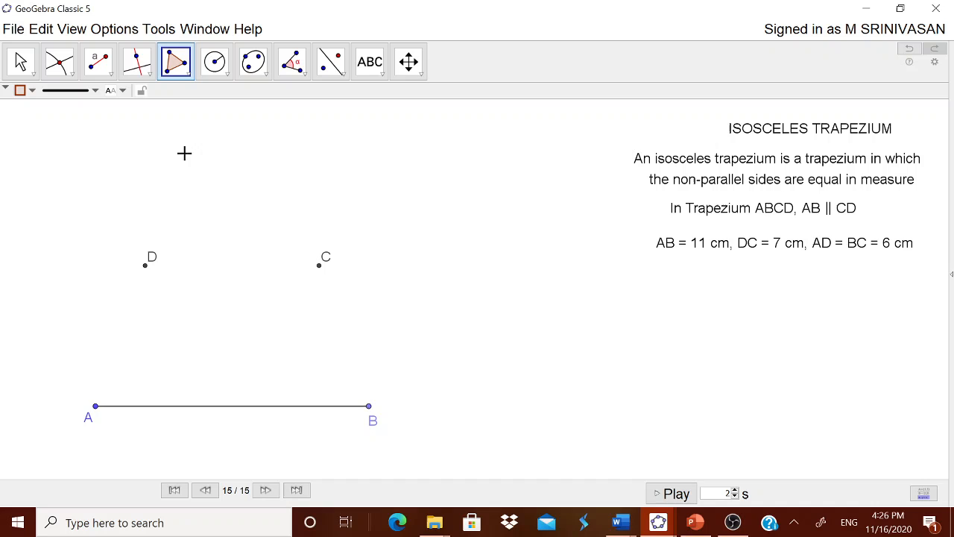
click(96, 407)
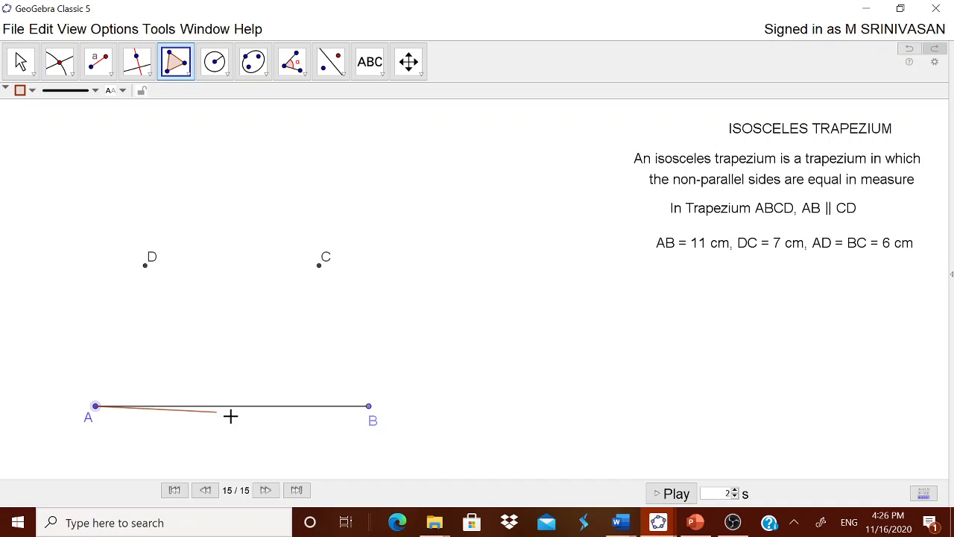
click(369, 407)
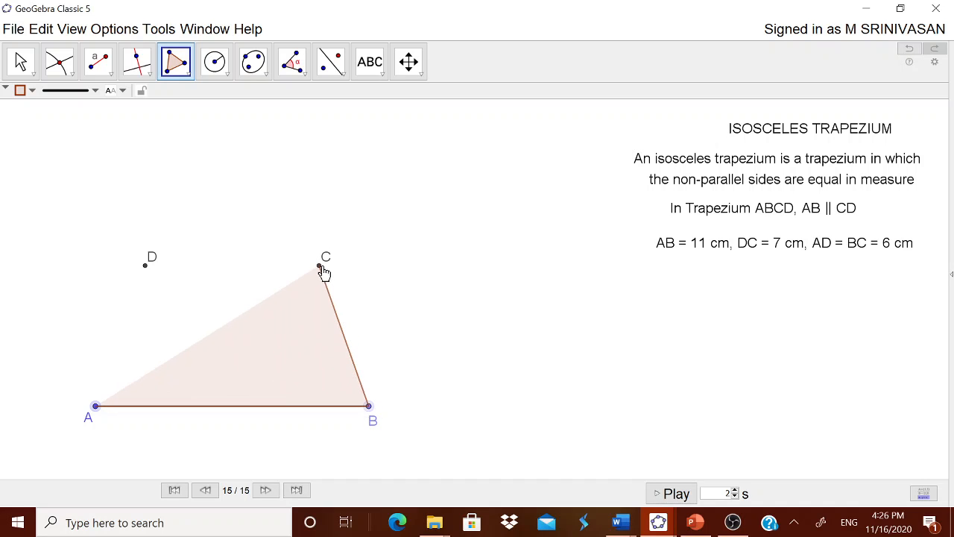
click(320, 268)
click(146, 265)
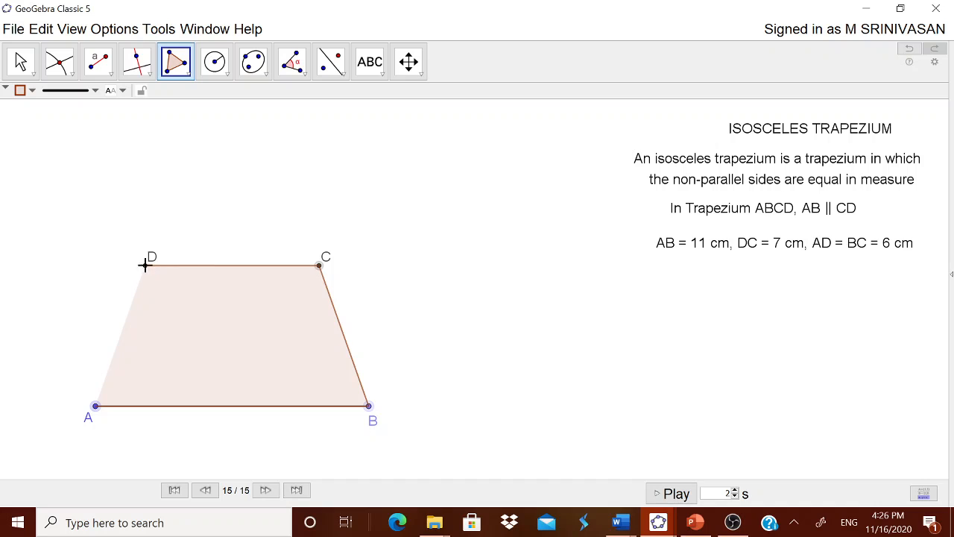
click(94, 408)
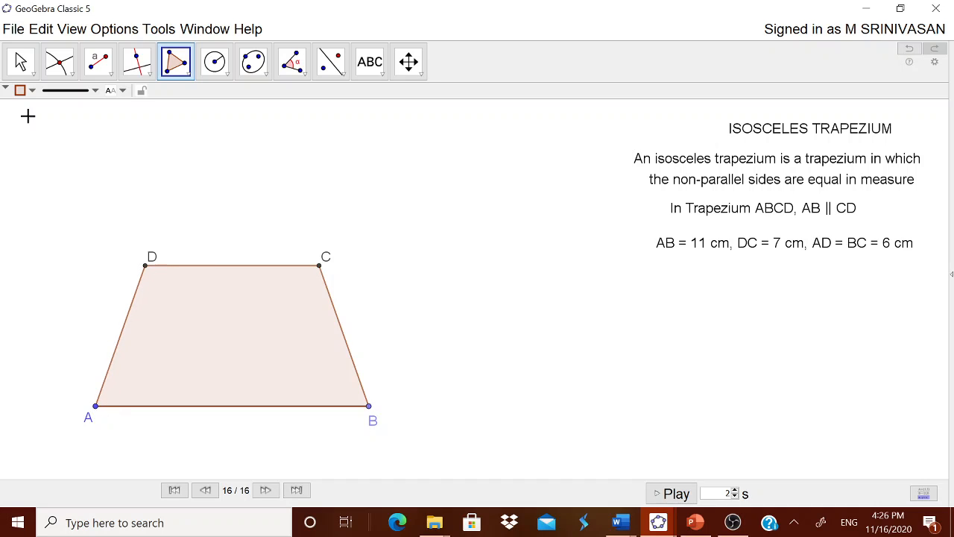
Step: Move vertex B upward so that the trapezium rotates about point A
click(21, 61)
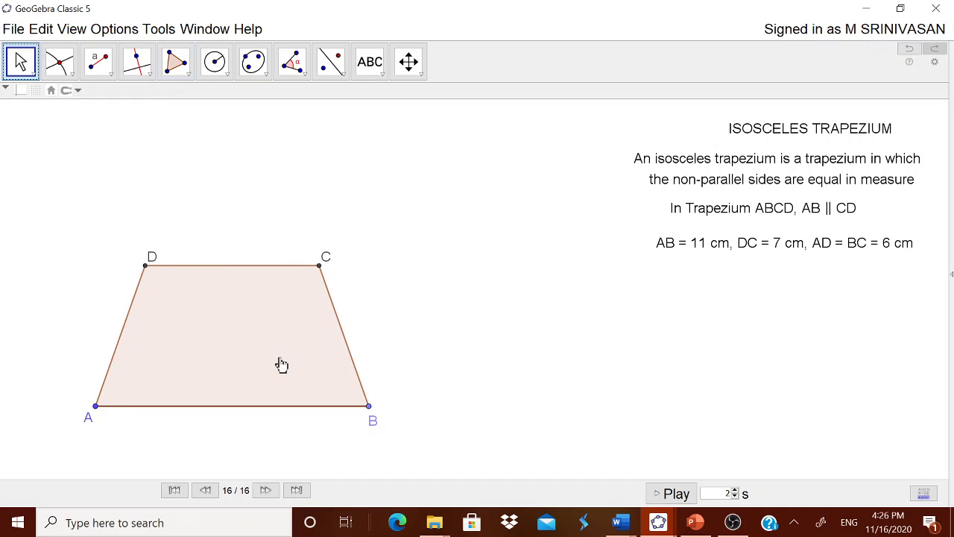
click(371, 410)
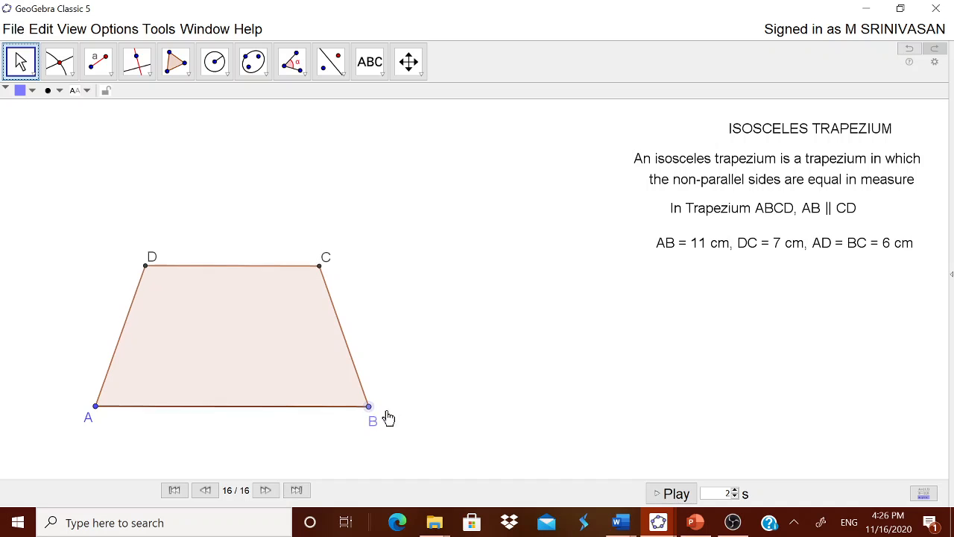
drag(371, 421, 339, 300)
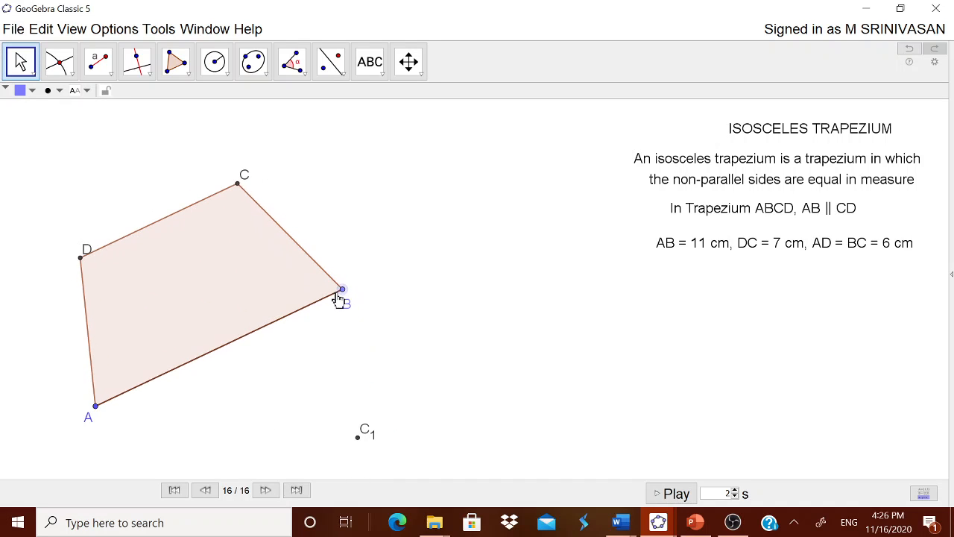
Step: Hide the stray point C₁ and move vertex B back down until side AB is nearly horizontal
click(364, 440)
right_click(361, 448)
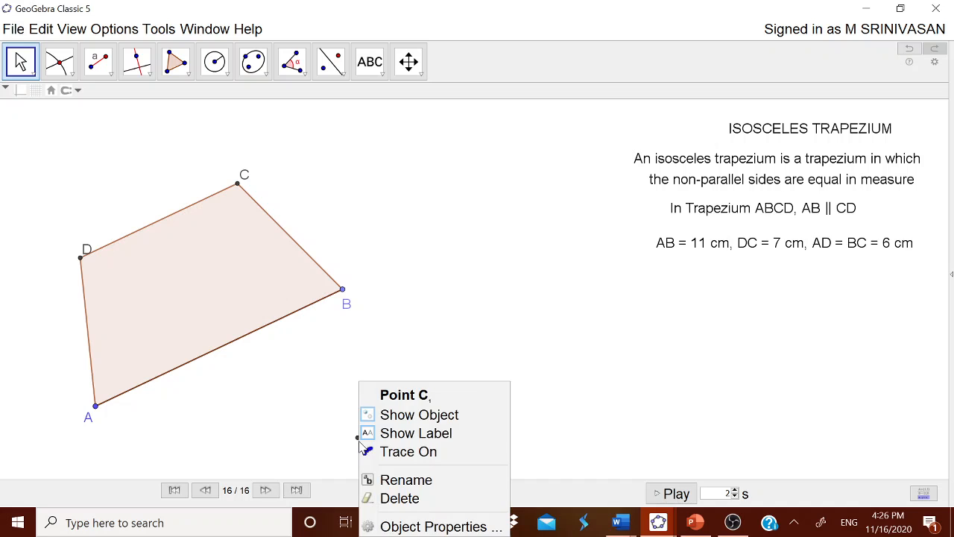
click(406, 416)
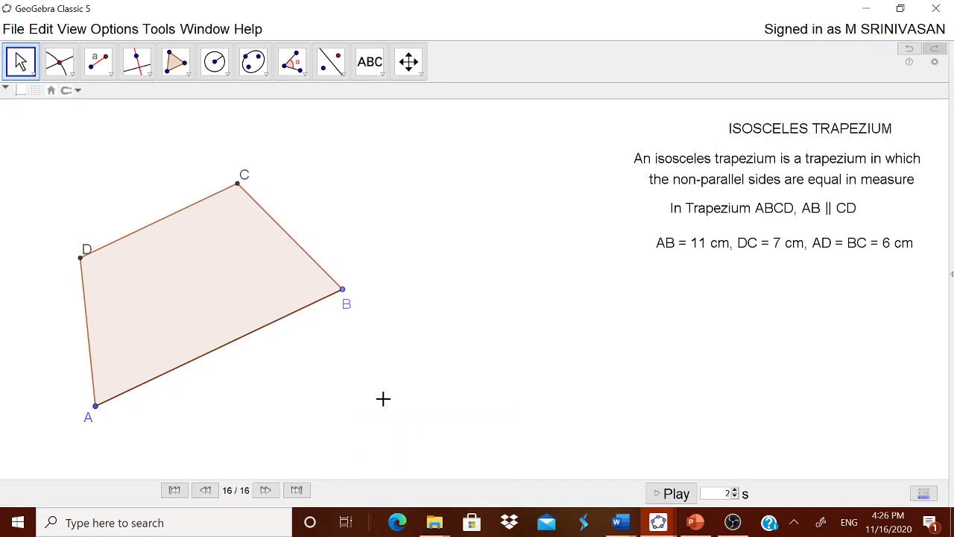
click(344, 293)
drag(344, 292, 362, 415)
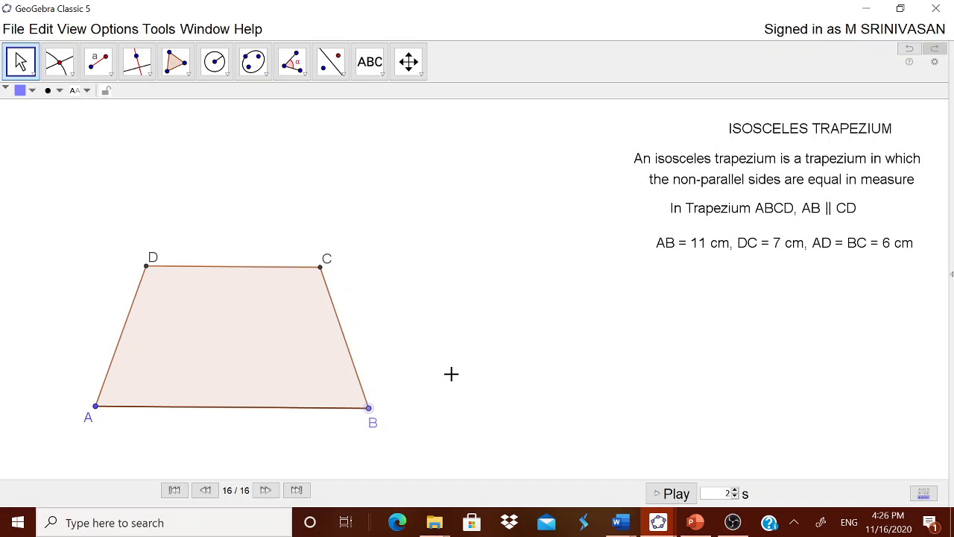
Step: Add the text "Non parallel sides equal in length" and place it below the line listing the side lengths
click(369, 62)
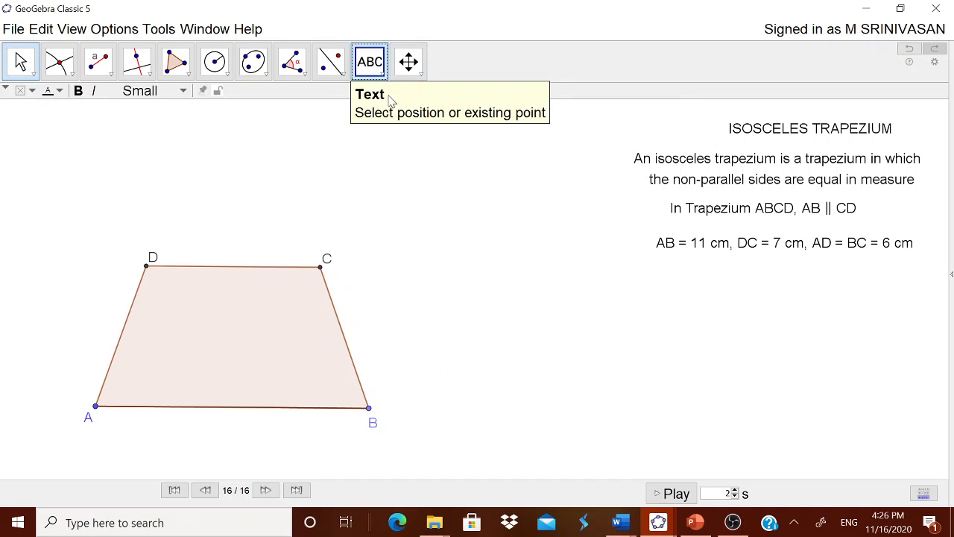
click(526, 286)
text(NON P)
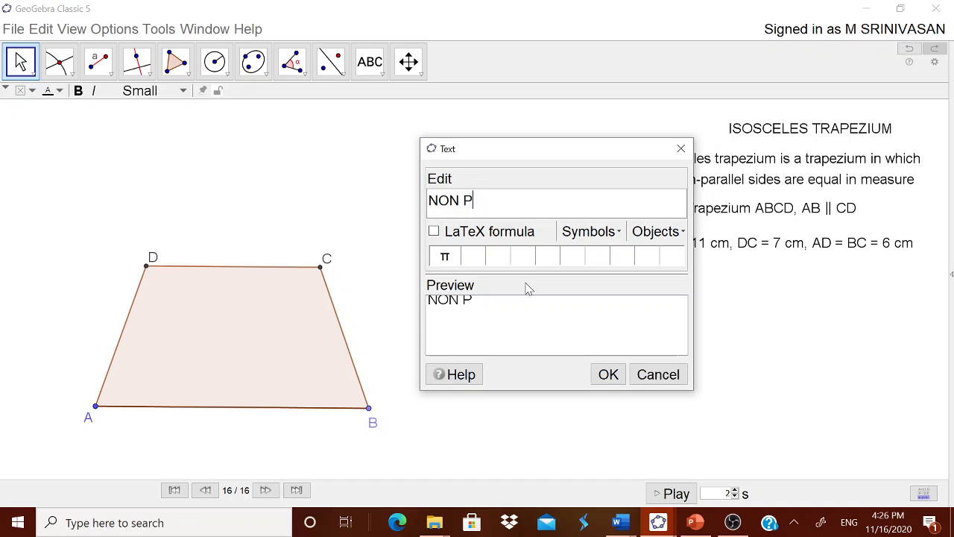
key(BackSpace)
key(BackSpace)
key(BackSpace)
key(BackSpace)
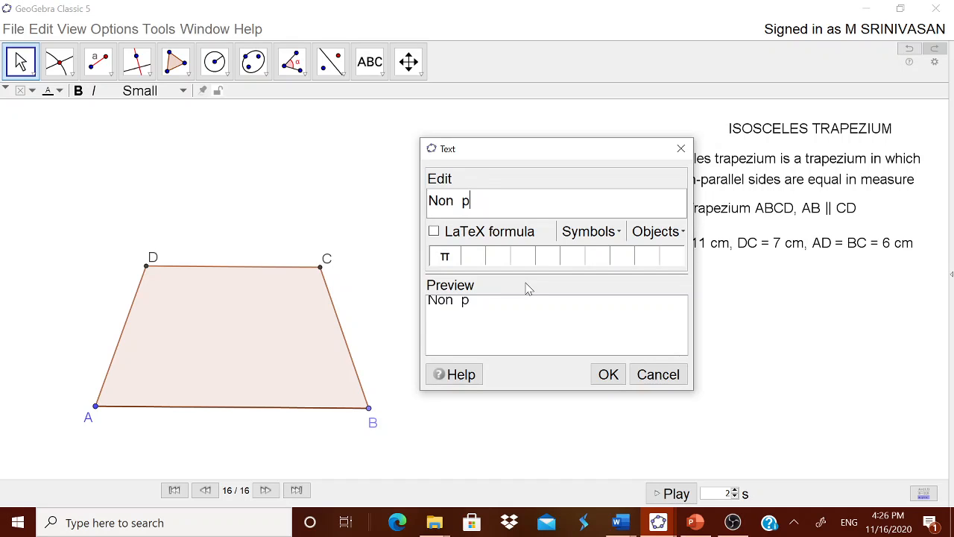
key(BackSpace)
key(BackSpace)
key(BackSpace)
text(parallel lin)
key(BackSpace)
key(BackSpace)
key(BackSpace)
text(s)
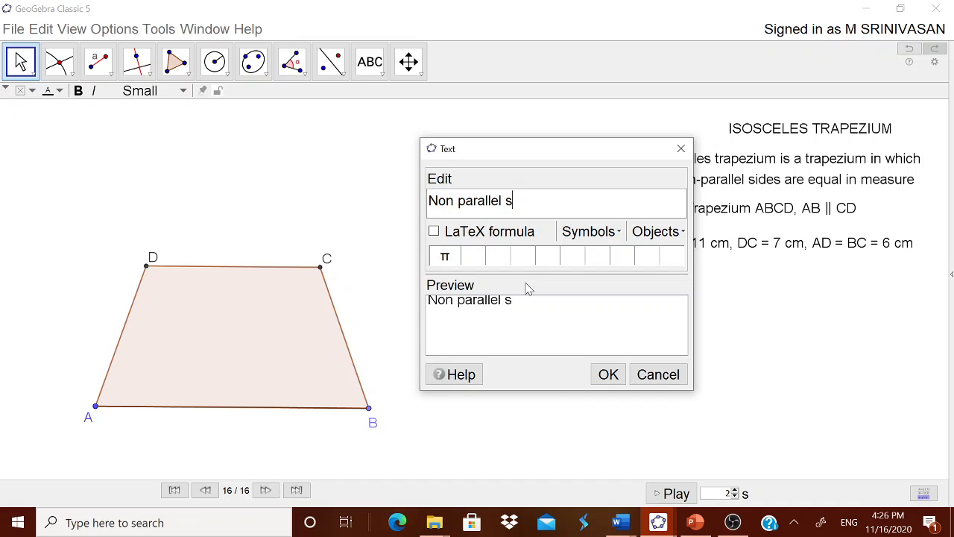
text(ides equal in )
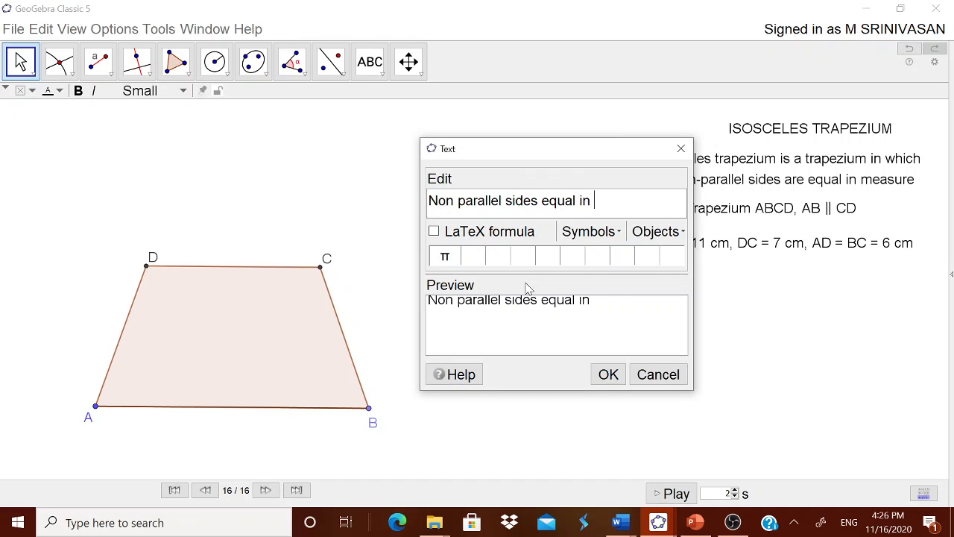
text(length)
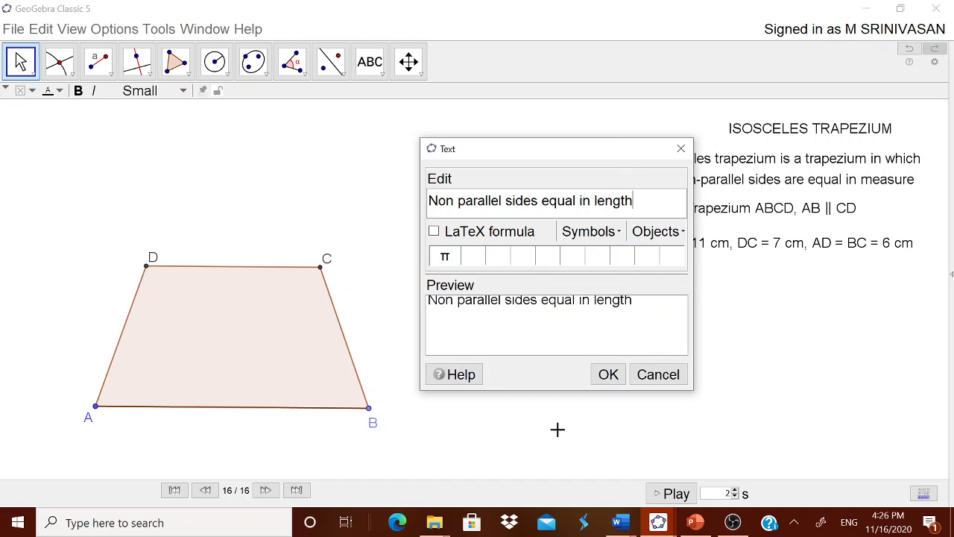
click(608, 375)
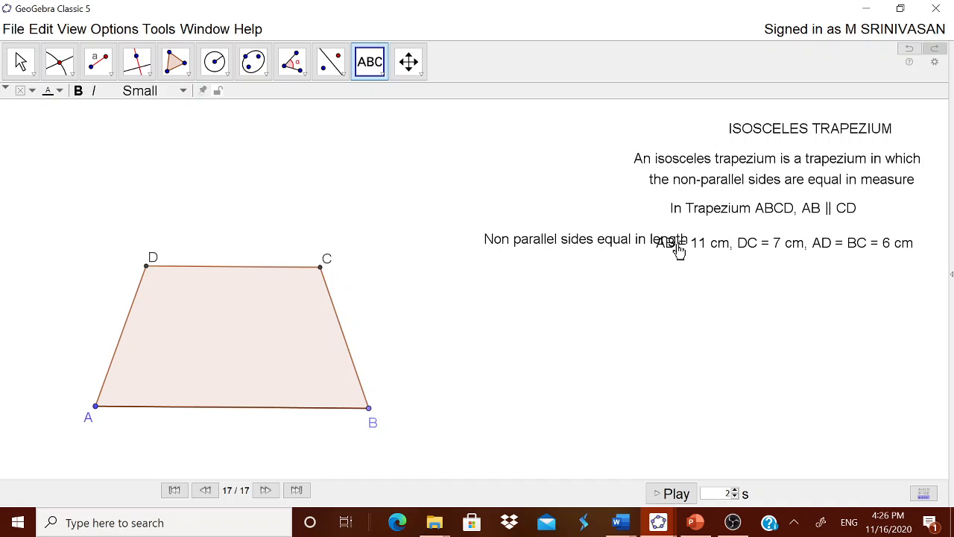
drag(629, 243, 811, 284)
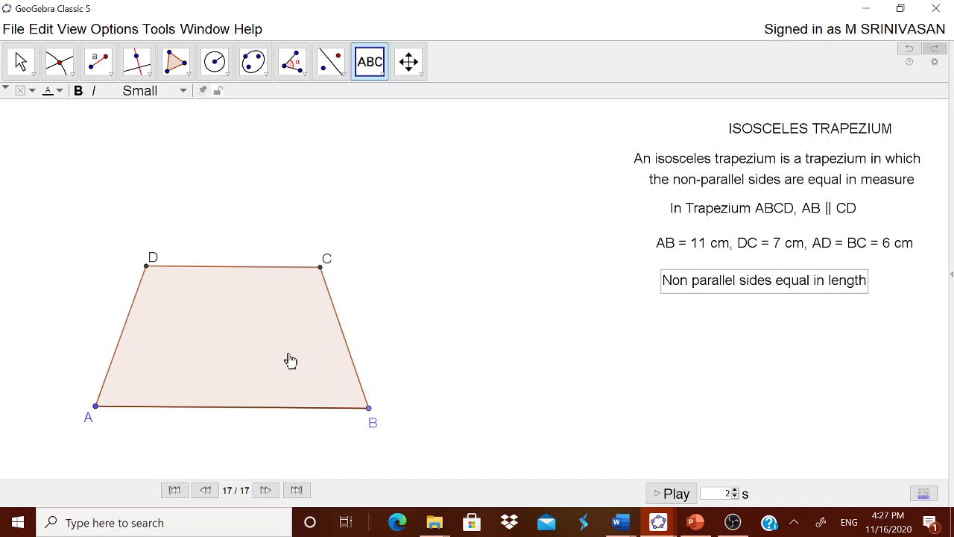
click(119, 342)
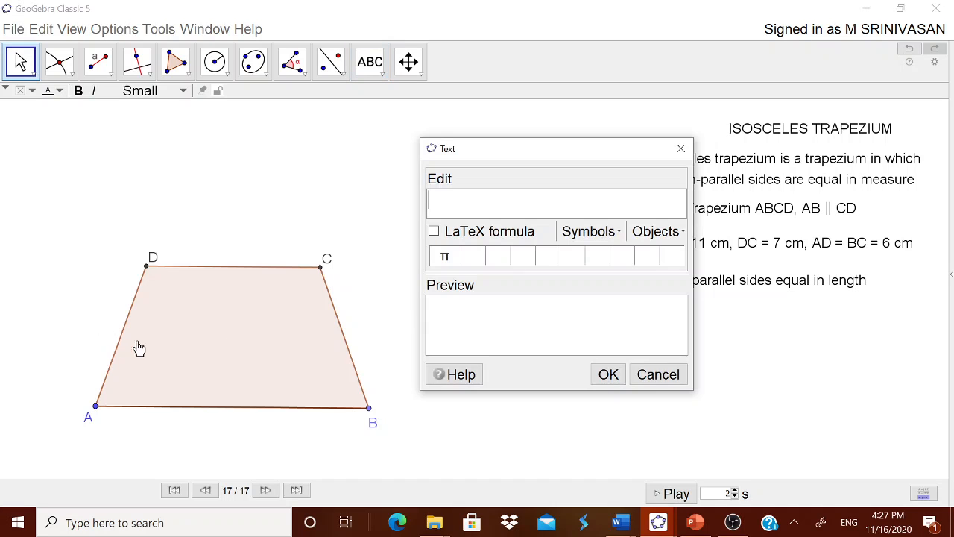
click(645, 368)
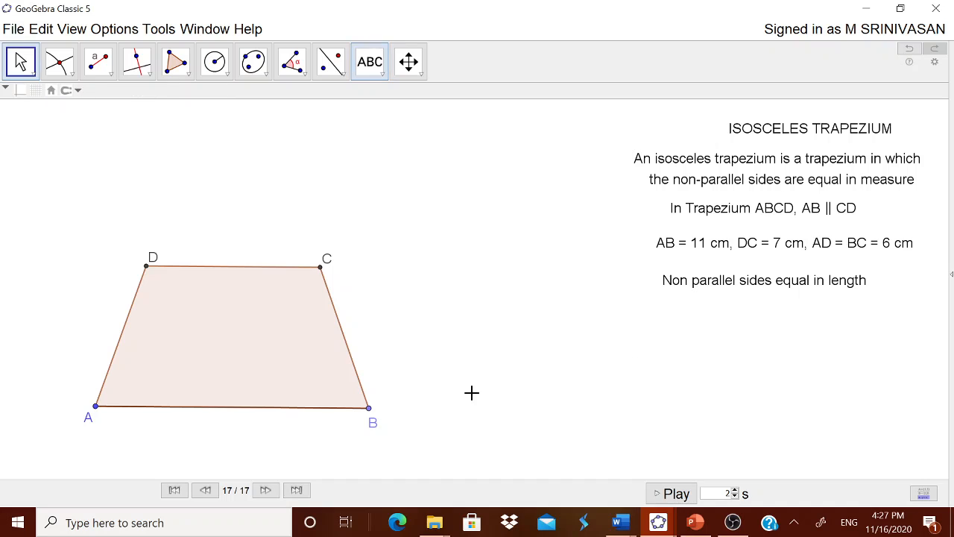
key(Escape)
Step: Show the label of side AD with its value only, and close the object properties
click(112, 359)
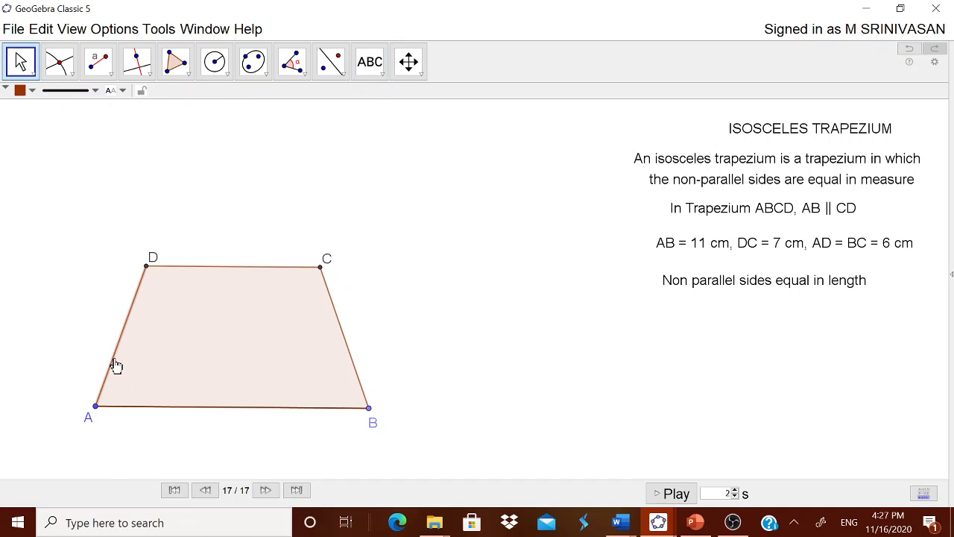
right_click(116, 366)
click(181, 519)
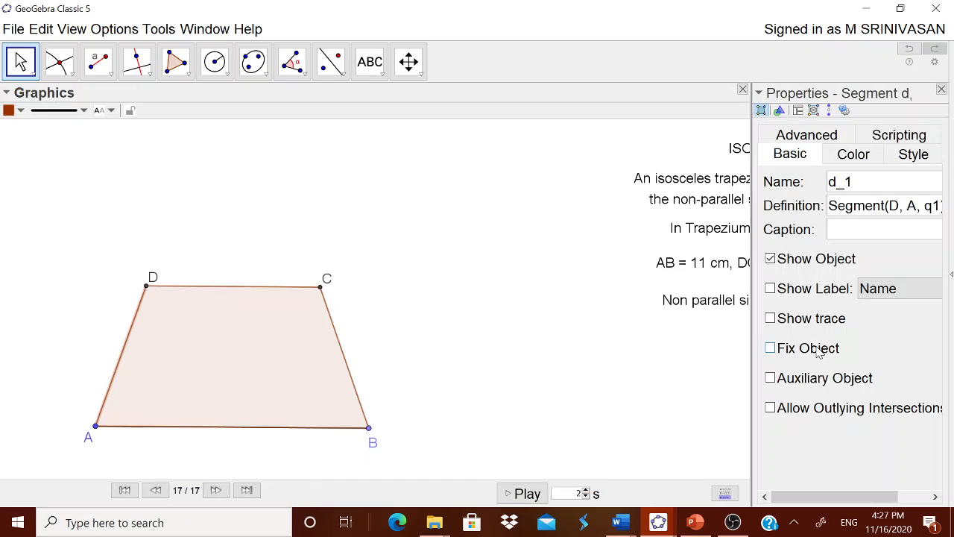
click(817, 292)
click(863, 293)
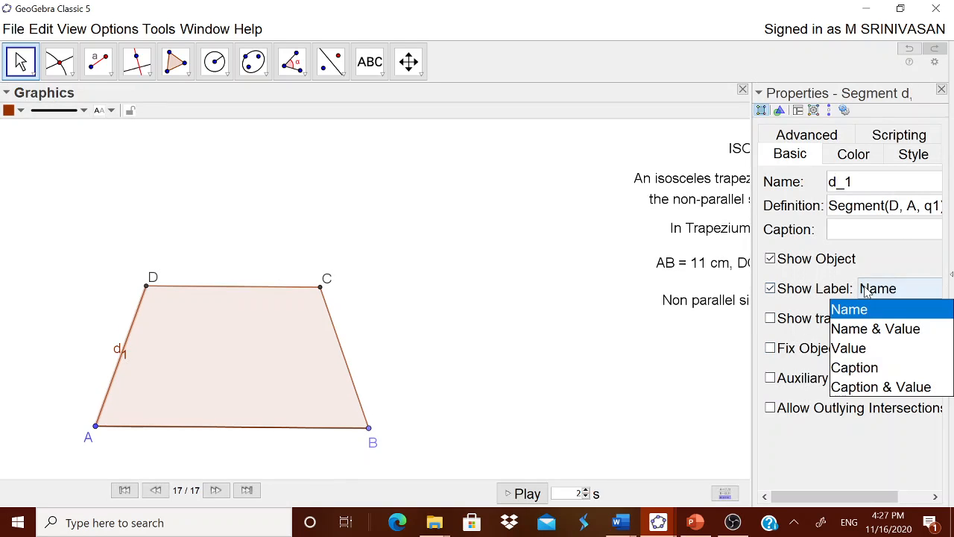
click(848, 348)
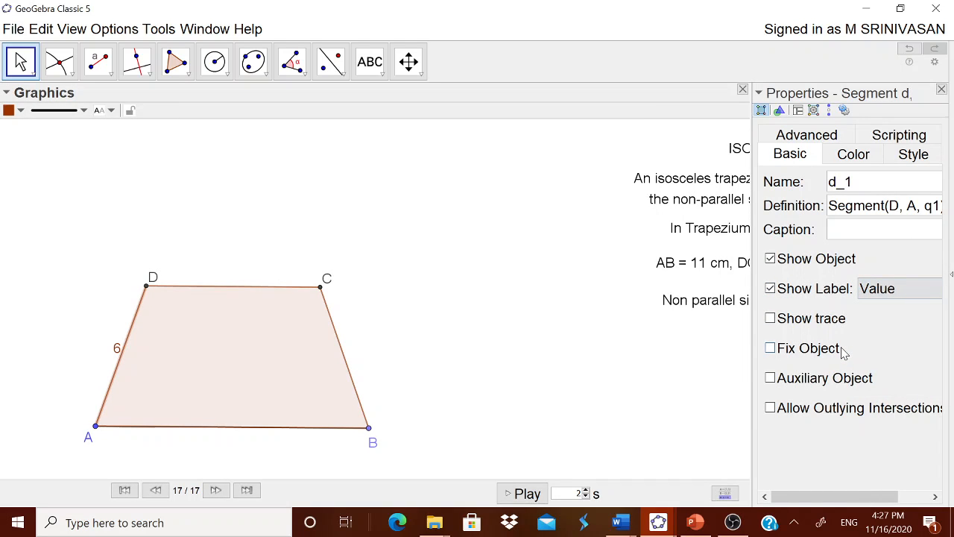
click(346, 370)
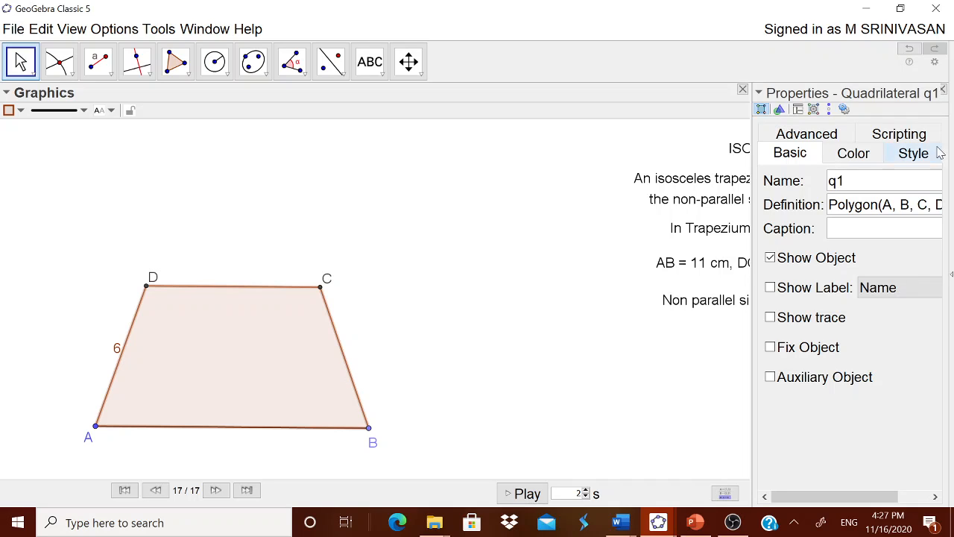
click(941, 89)
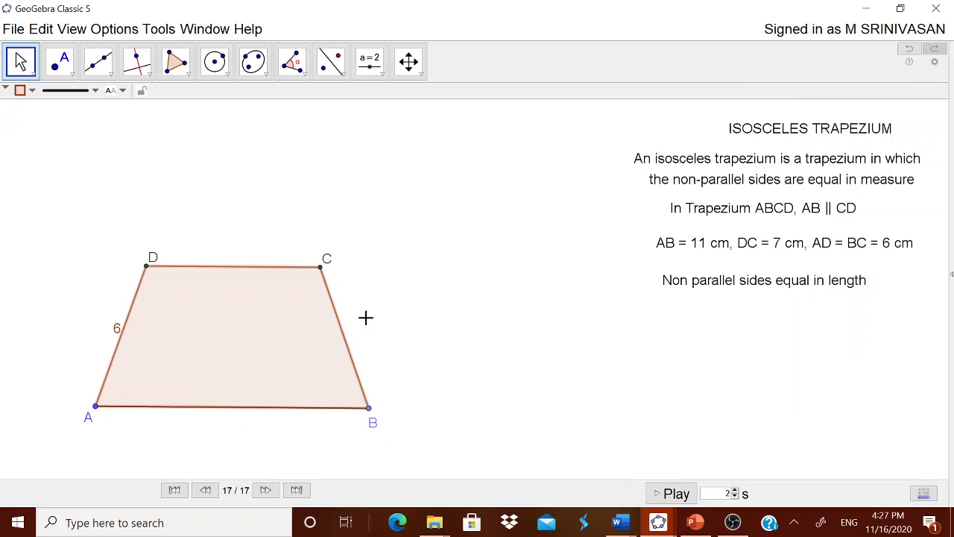
Step: Show the label of side BC with its value only, and close the object properties
click(339, 329)
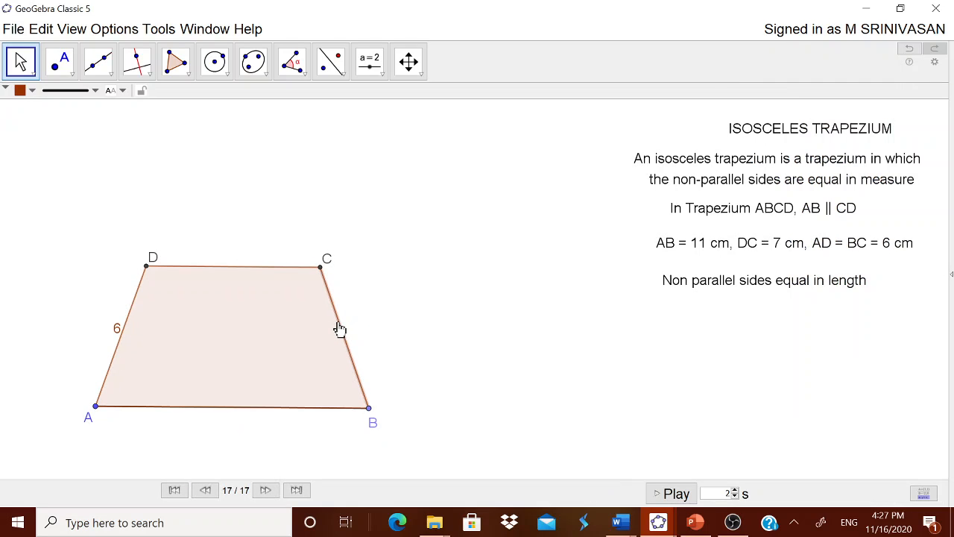
right_click(339, 328)
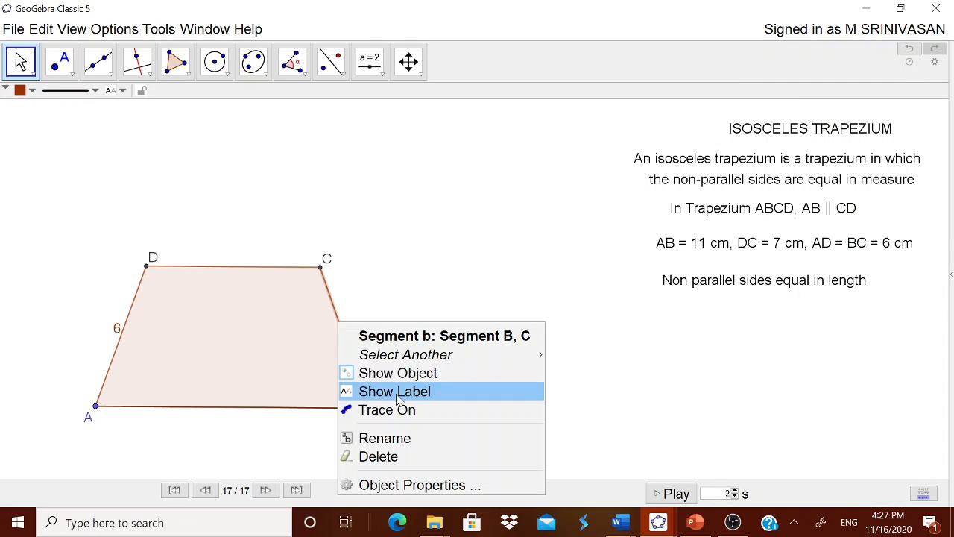
click(418, 484)
click(773, 287)
click(883, 287)
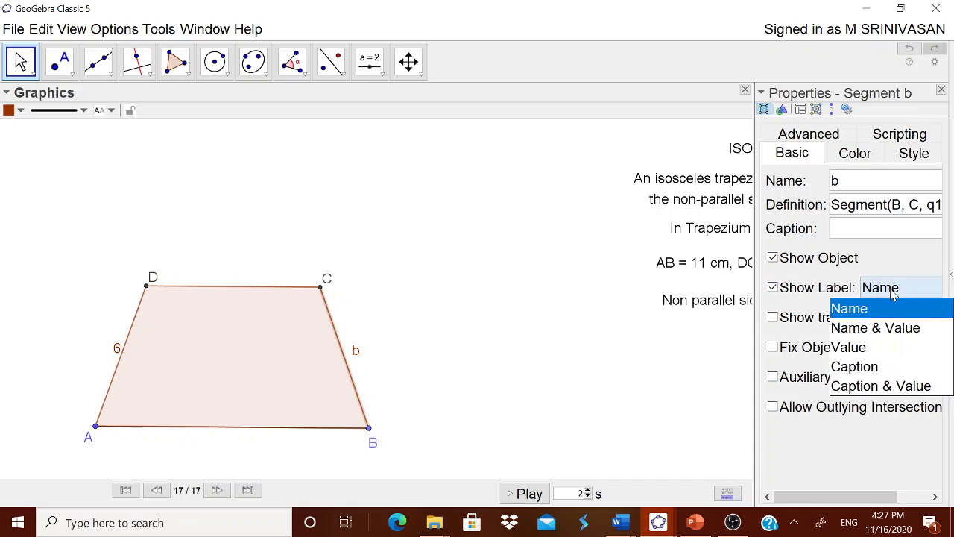
click(872, 347)
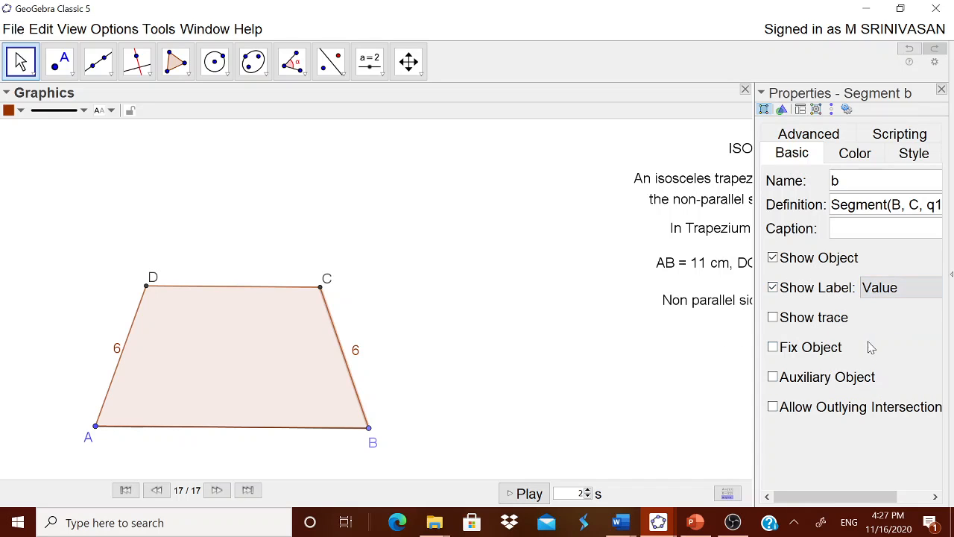
click(942, 91)
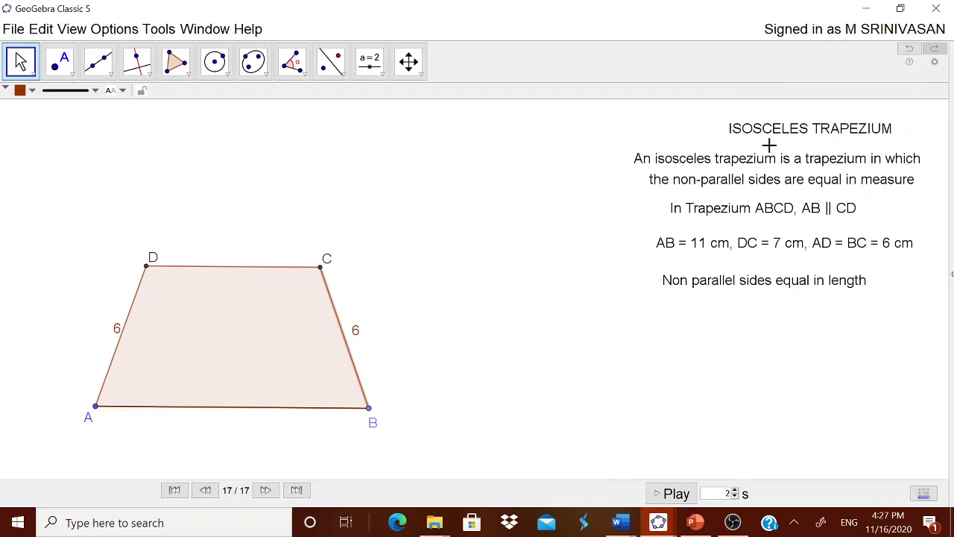
Step: Add the text "AD = BC = 6" and place it below the line "Non parallel sides equal in length"
click(370, 61)
click(396, 128)
click(465, 351)
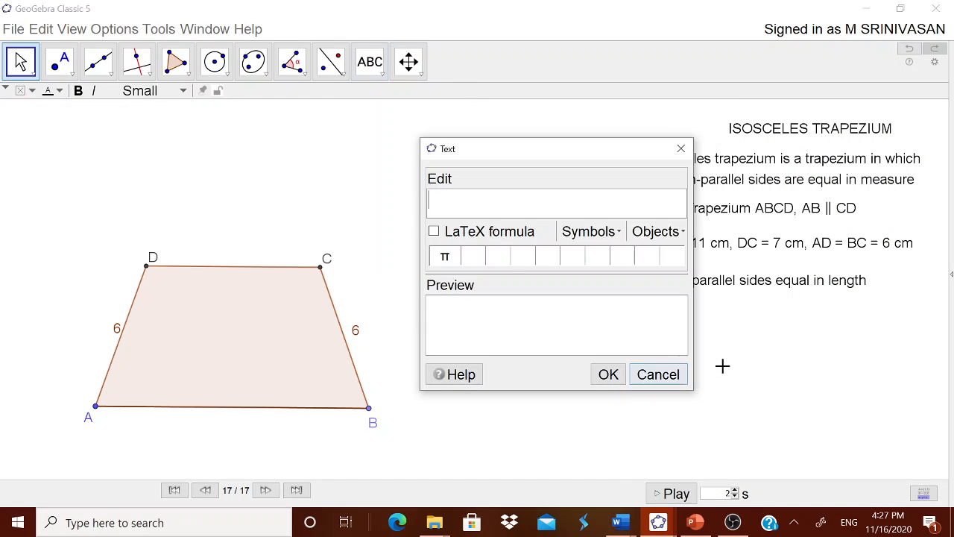
text(AD = B)
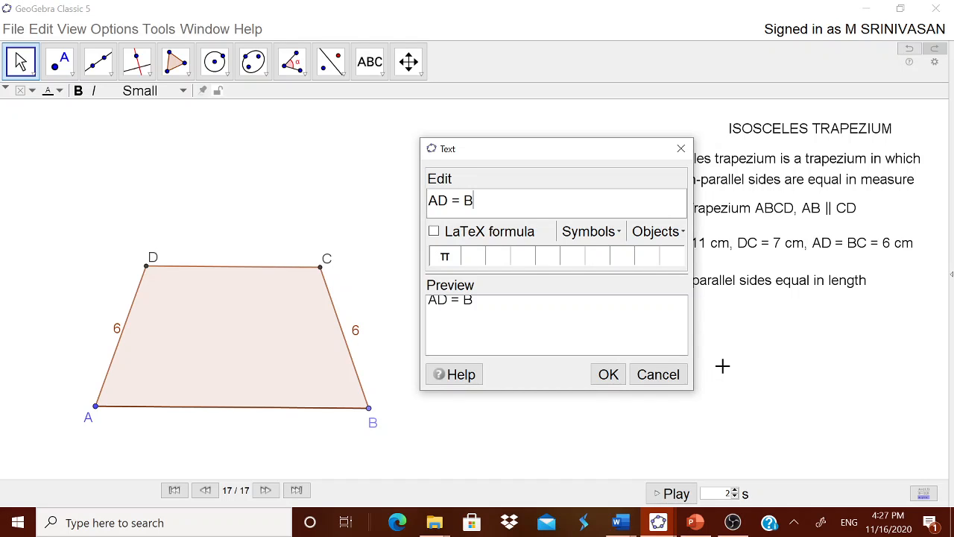
text(C = 6)
click(607, 373)
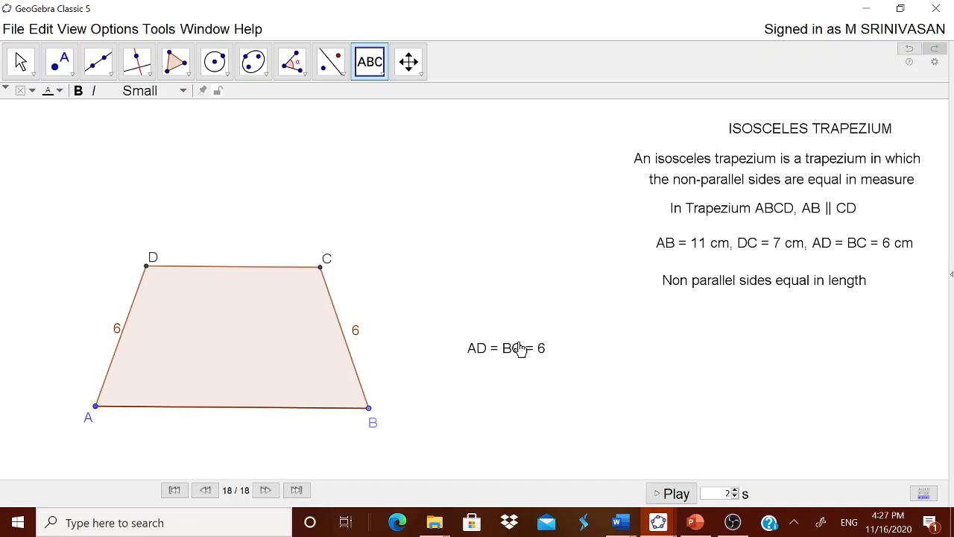
drag(521, 350, 791, 317)
Step: Add the text "The diagonals are equal" and place it below "AD = BC = 6"
click(471, 267)
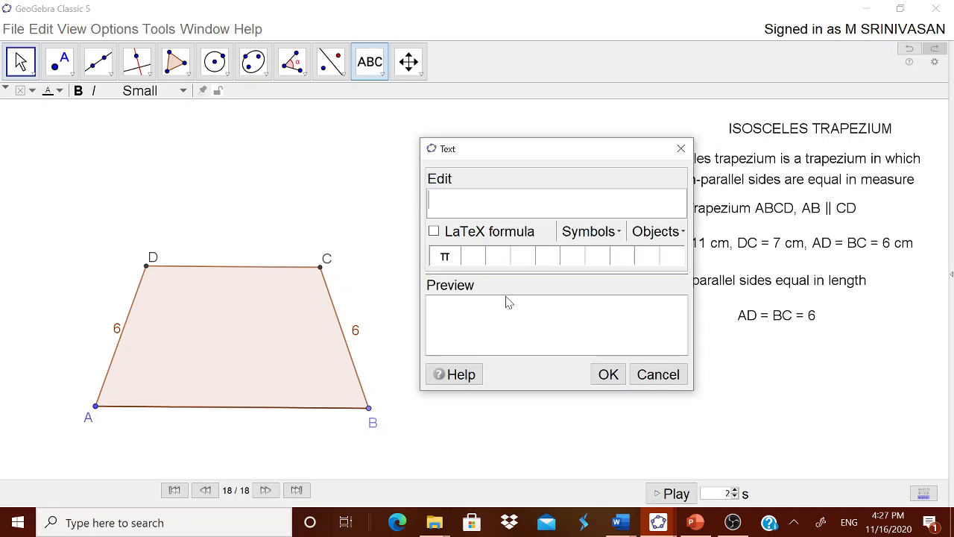
text(THE)
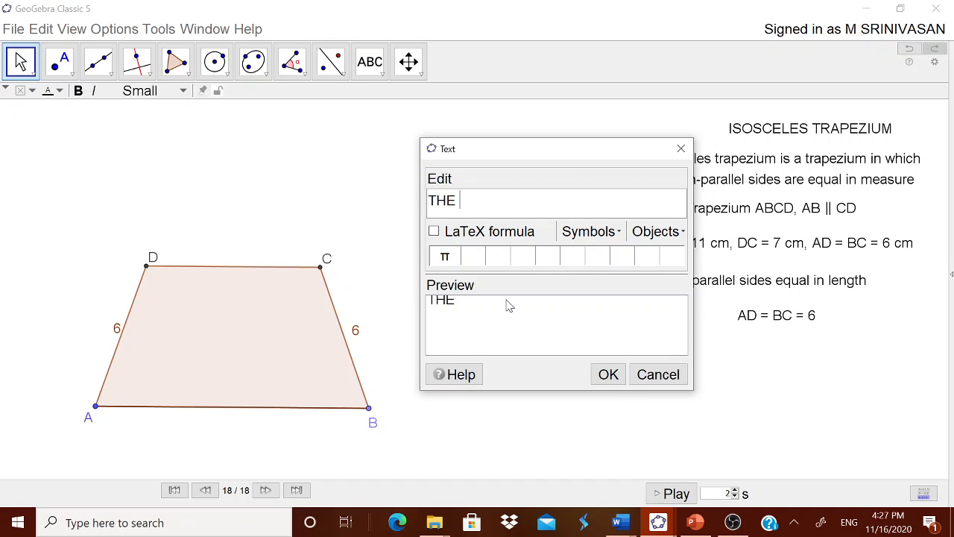
key(BackSpace)
key(BackSpace)
key(BackSpace)
text(he dia)
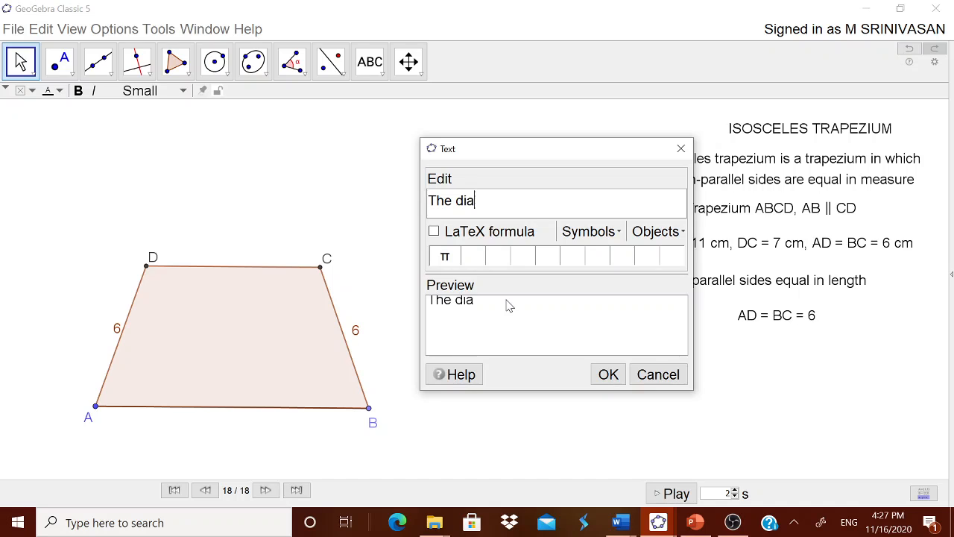
text(gonals azre)
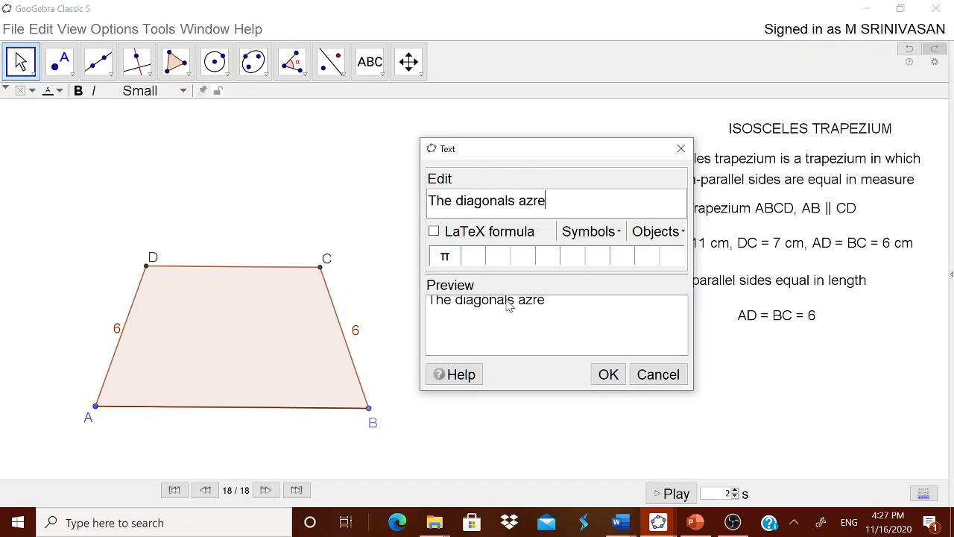
key(BackSpace)
key(BackSpace)
text(equaz)
key(BackSpace)
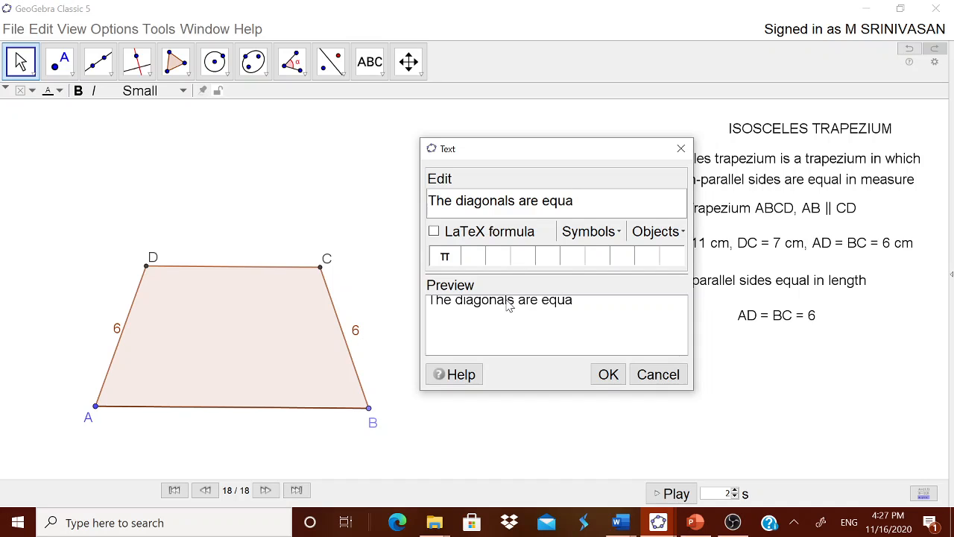
click(607, 373)
drag(525, 272, 762, 362)
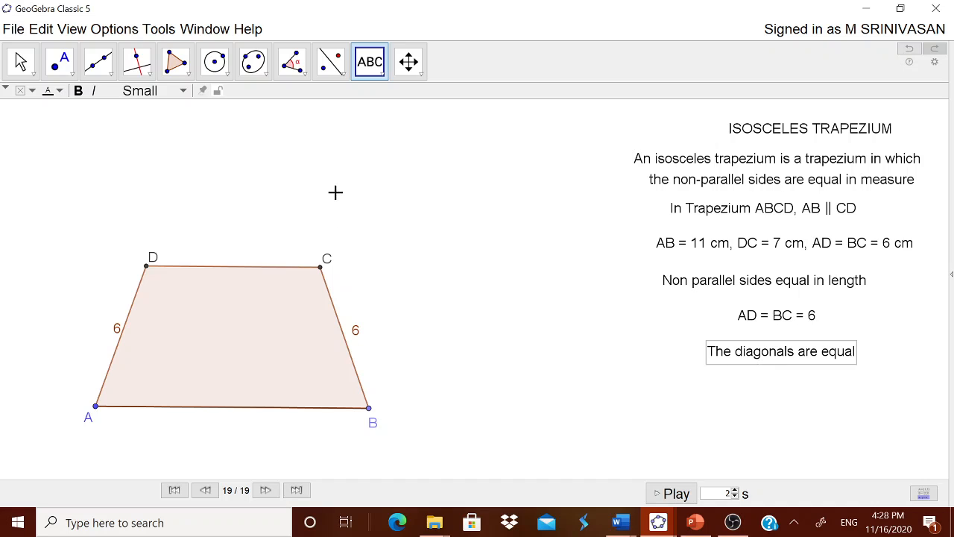
Step: Add the text "AC = BD" and place it below "The diagonals are equal"
click(425, 215)
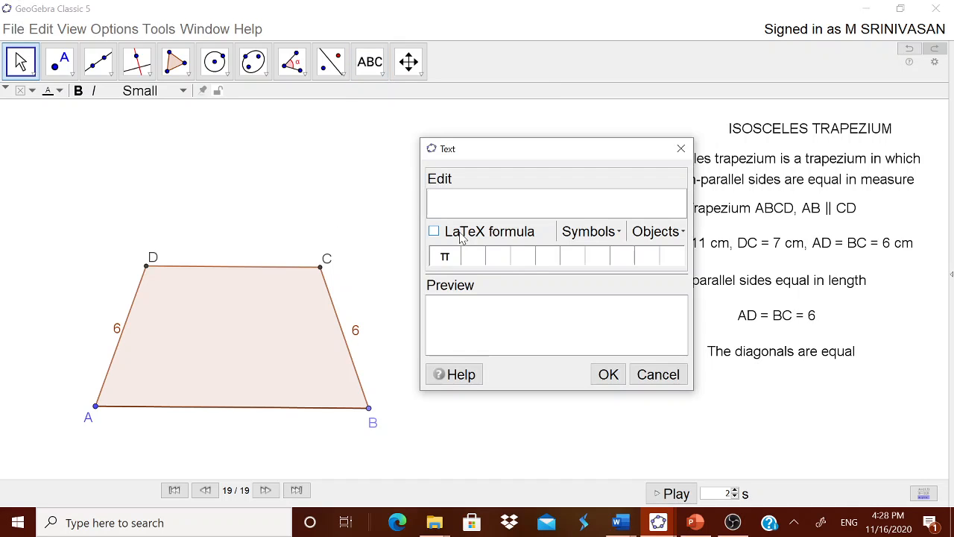
text(AC = BD)
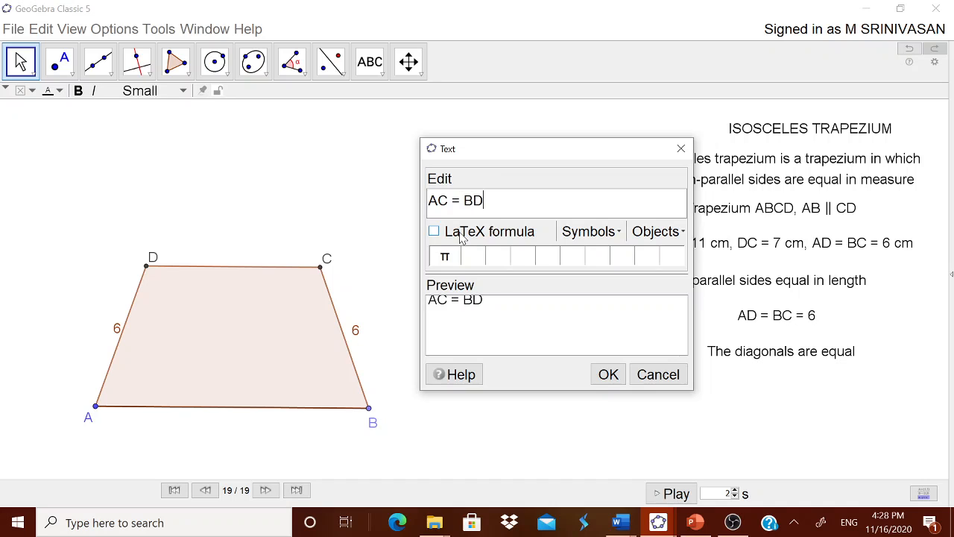
click(607, 373)
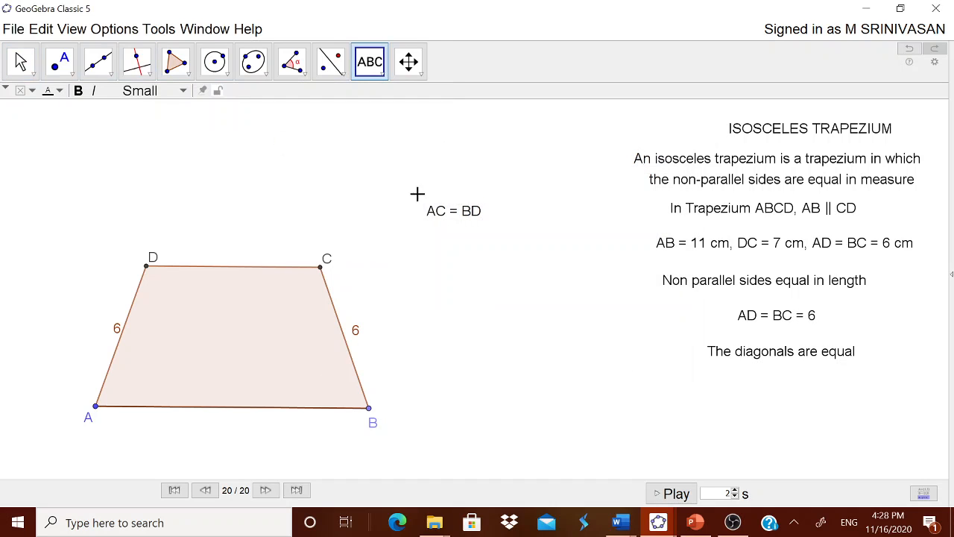
drag(458, 215, 802, 400)
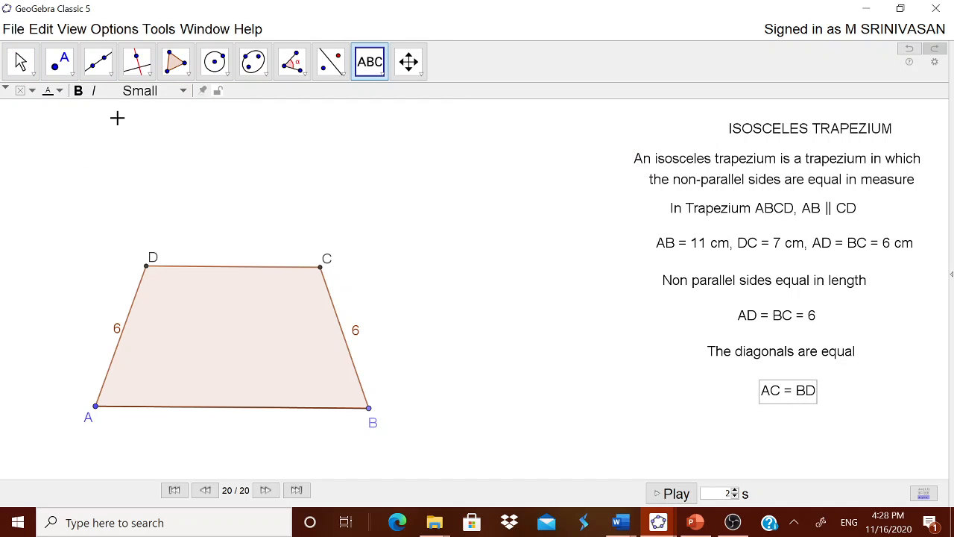
Step: Draw the diagonals of the trapezium as segments from A to C and from B to D
click(98, 63)
click(119, 129)
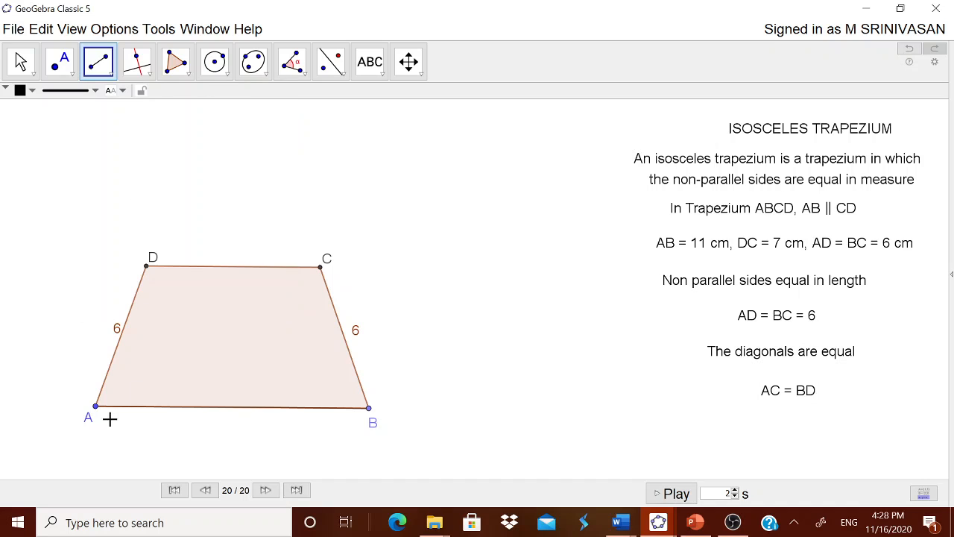
click(95, 408)
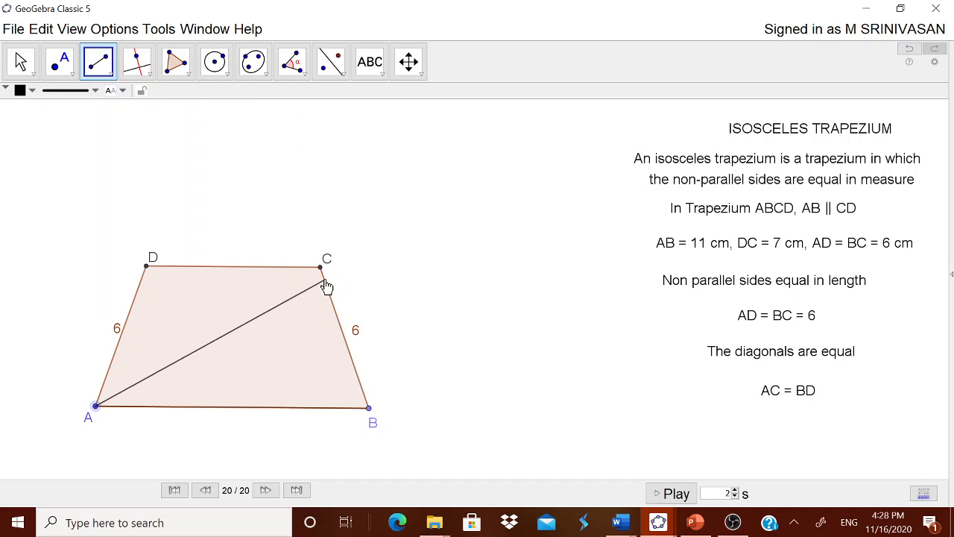
click(322, 268)
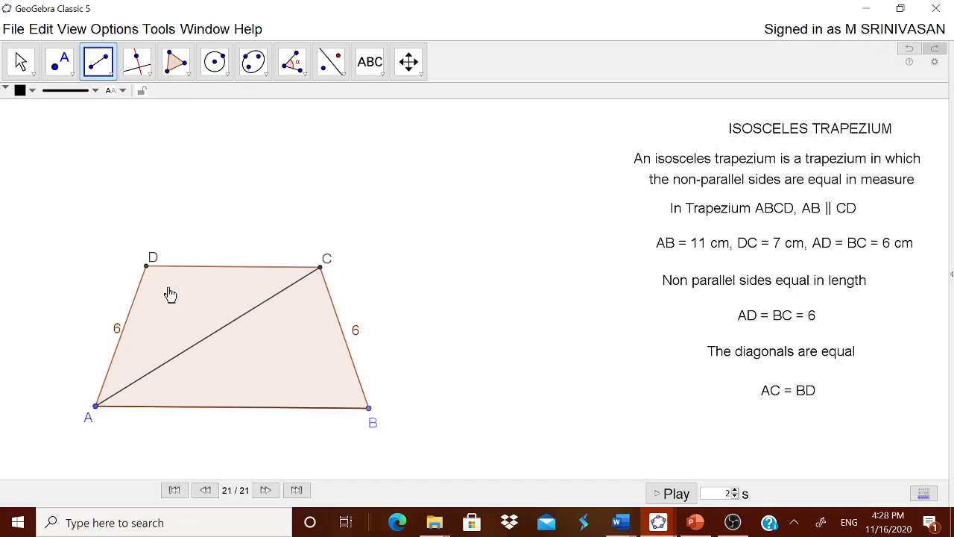
click(369, 409)
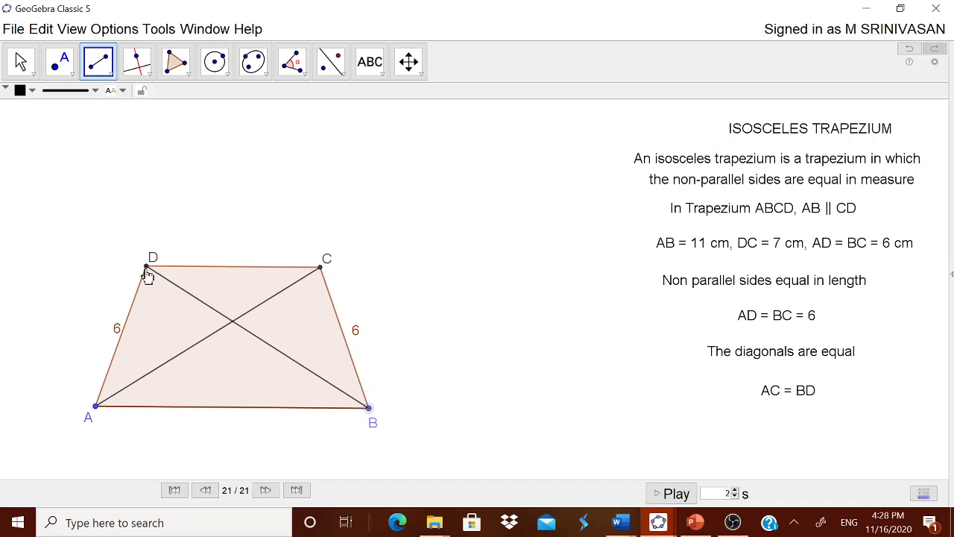
click(147, 267)
Step: Show the label of diagonal AC with its value only
click(20, 61)
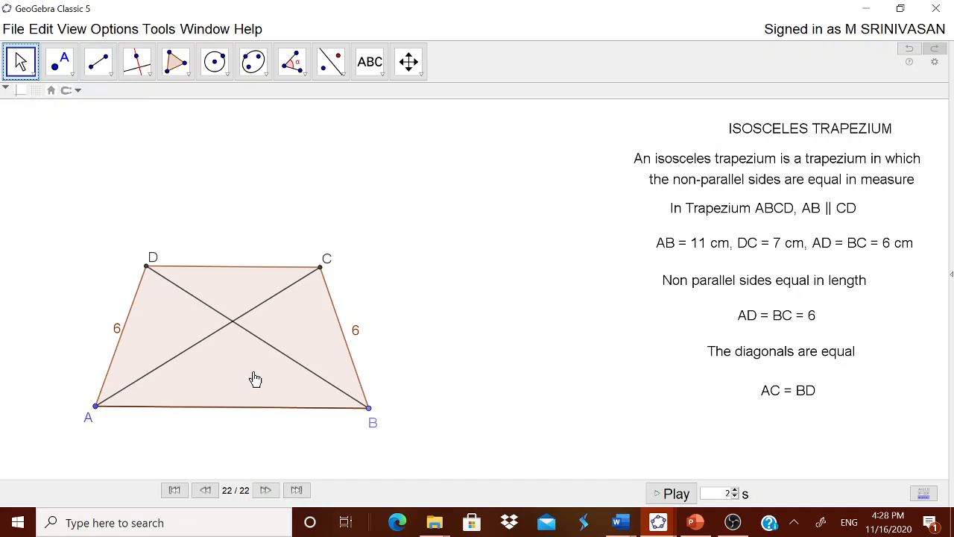
click(172, 357)
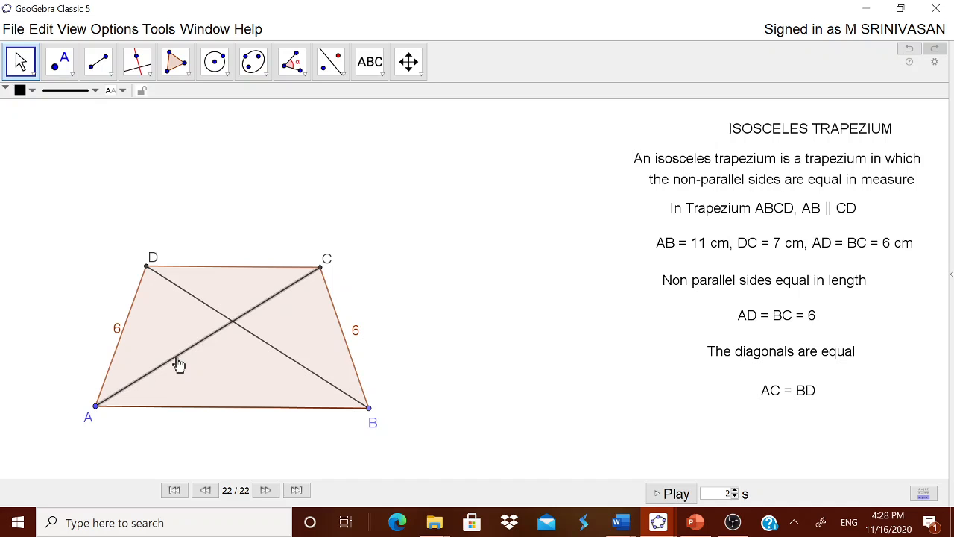
right_click(179, 364)
click(227, 517)
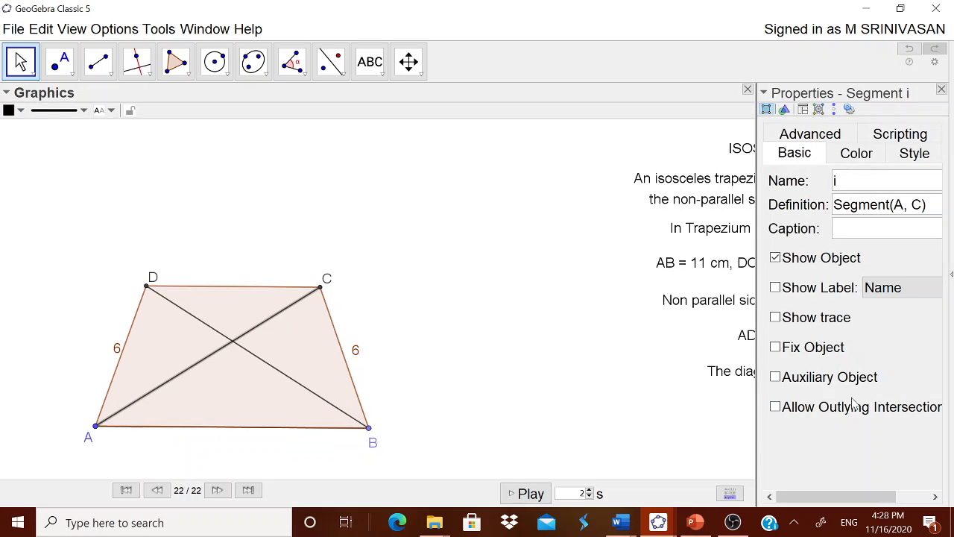
click(824, 288)
click(883, 287)
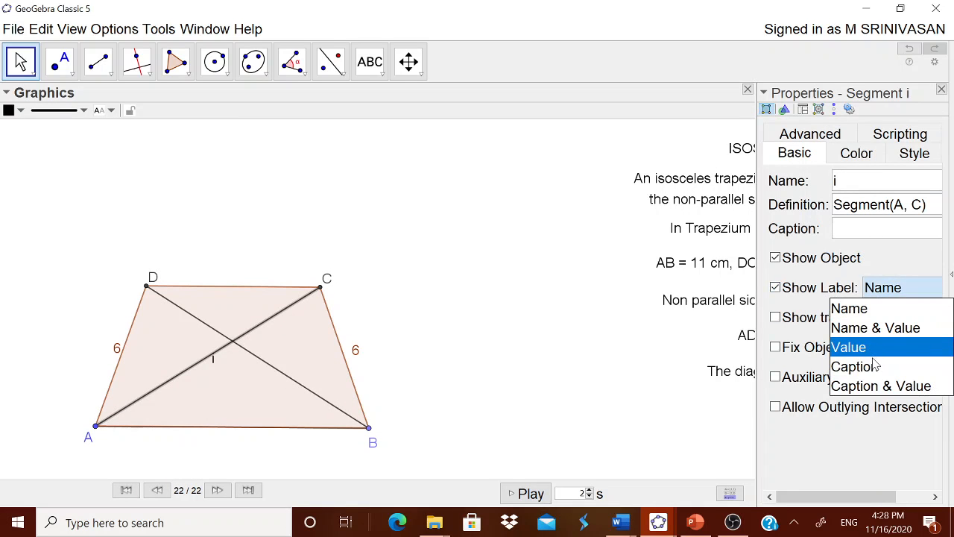
click(848, 347)
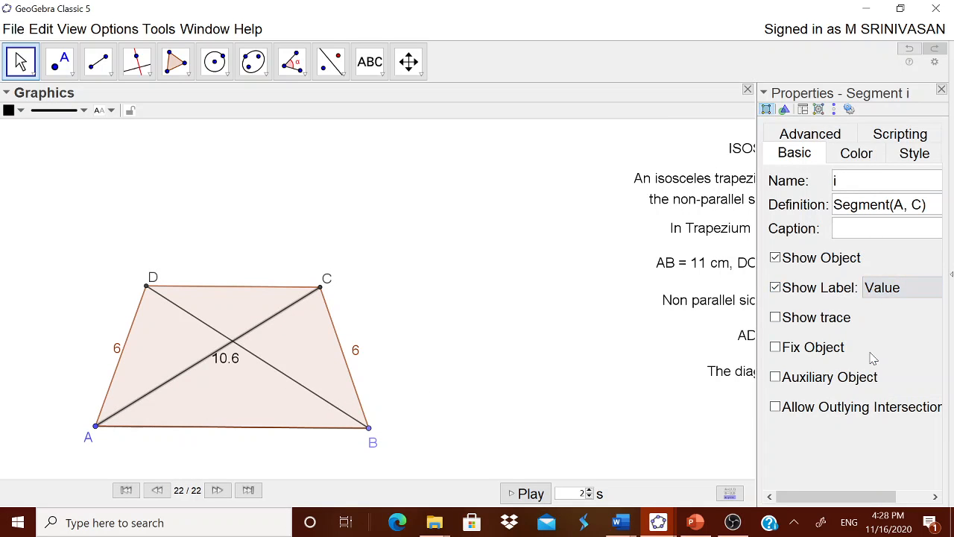
Step: Show the label of diagonal BD with its value only, and close the object properties
click(188, 319)
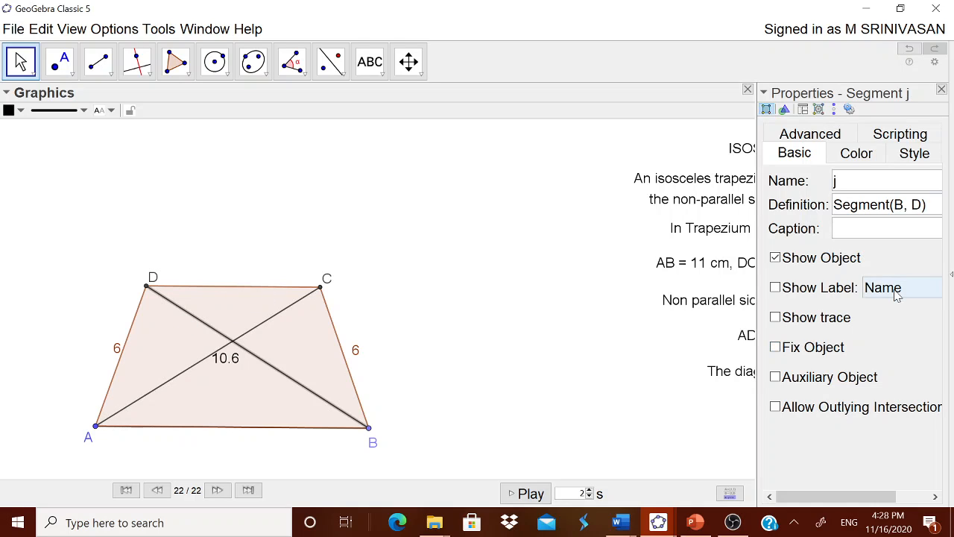
click(855, 297)
click(902, 291)
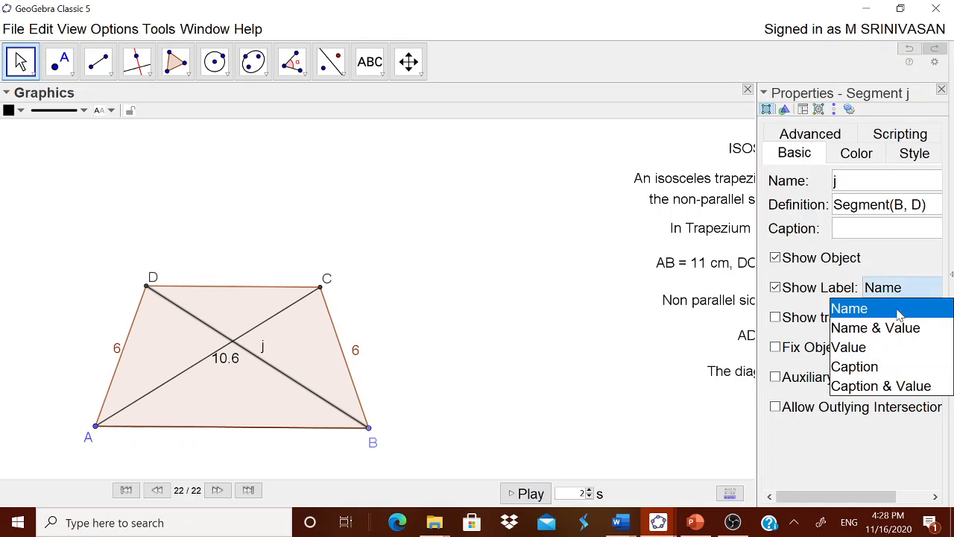
click(881, 346)
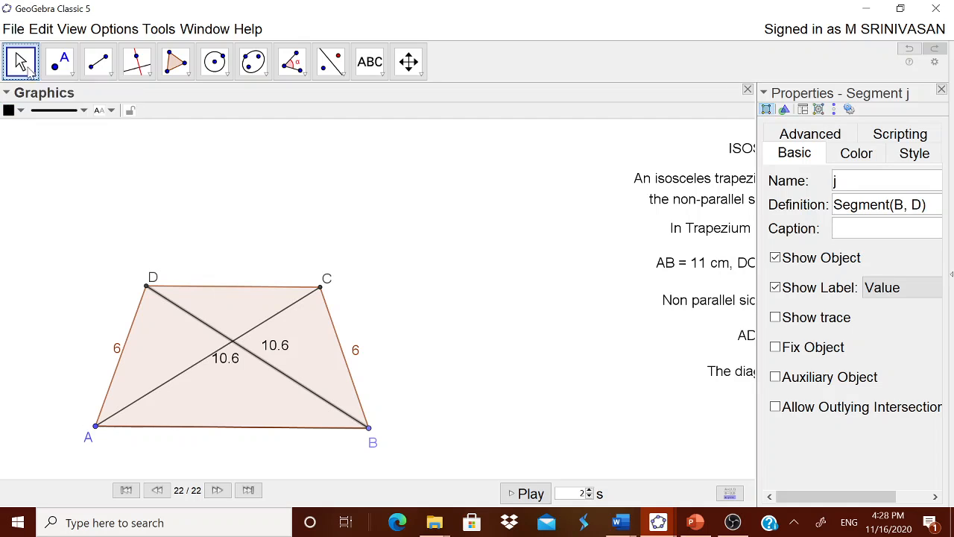
click(941, 89)
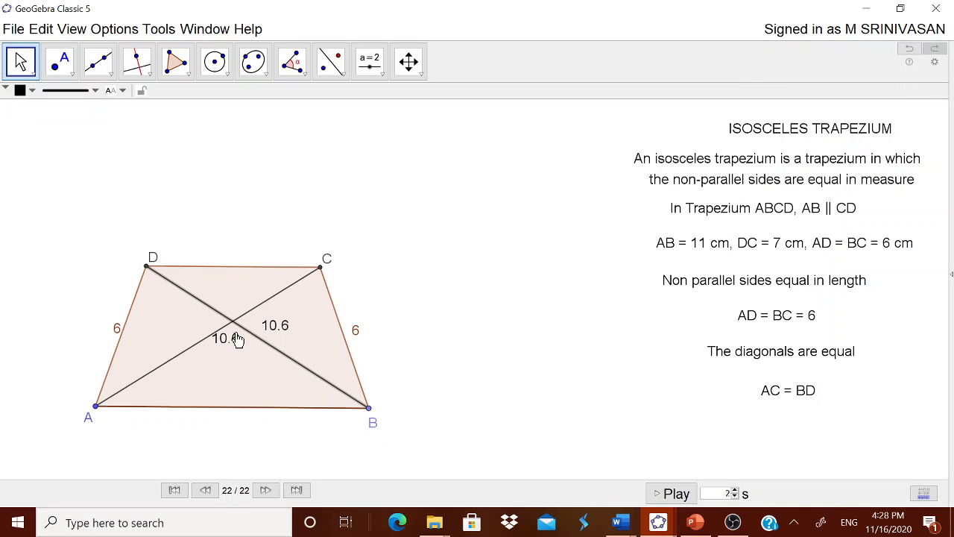
Step: Move the length label of diagonal AC further below the crossing point of the diagonals
drag(231, 357, 230, 363)
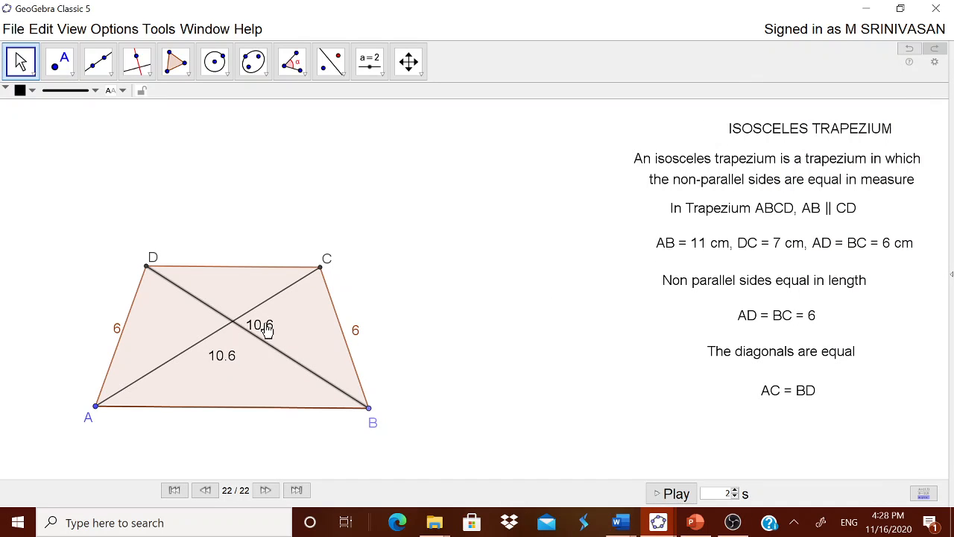